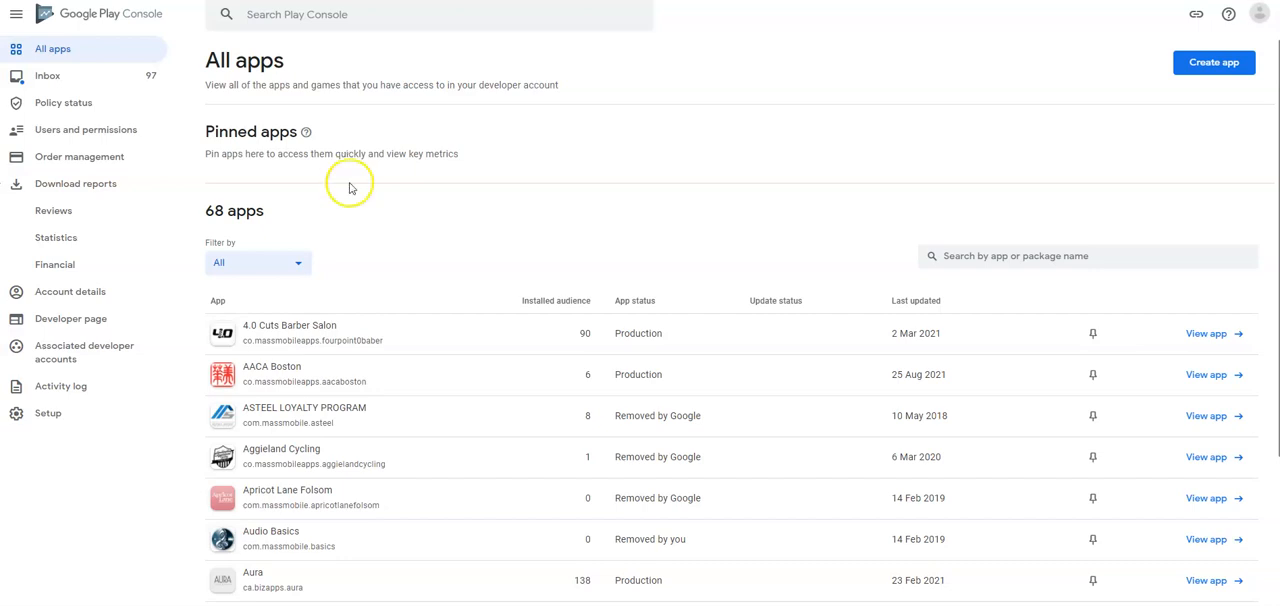
# - Start a new app named "My Local" with English (Canada) – en-CA as its default language
pyautogui.scroll(-2, 366, 323)
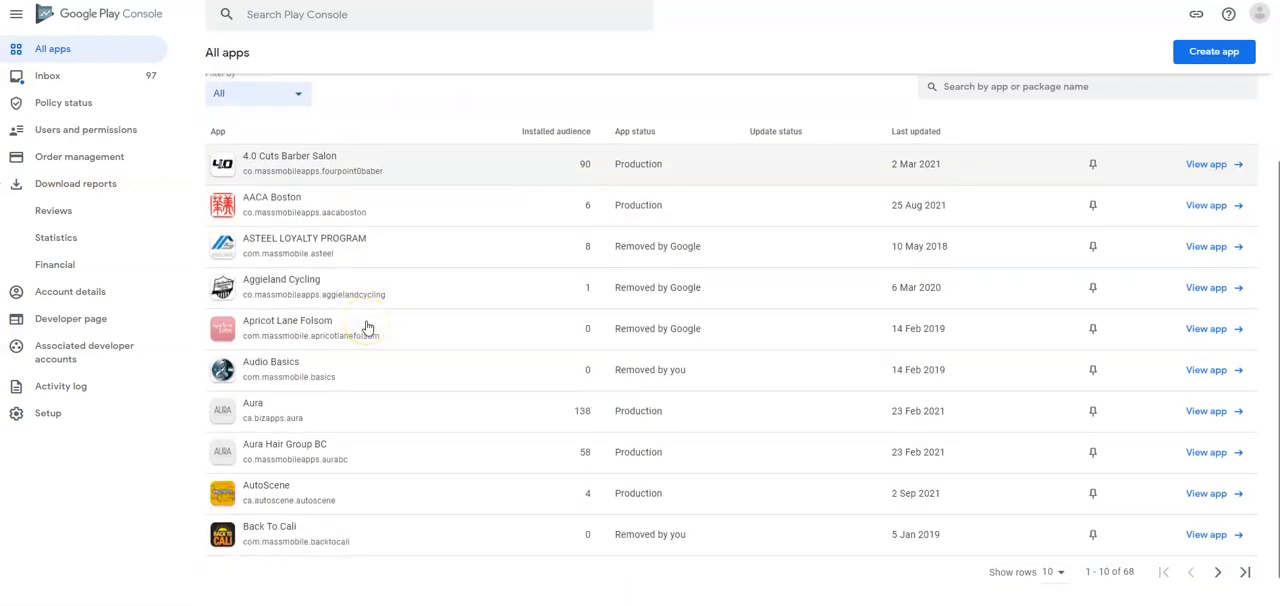
pyautogui.scroll(2, 366, 327)
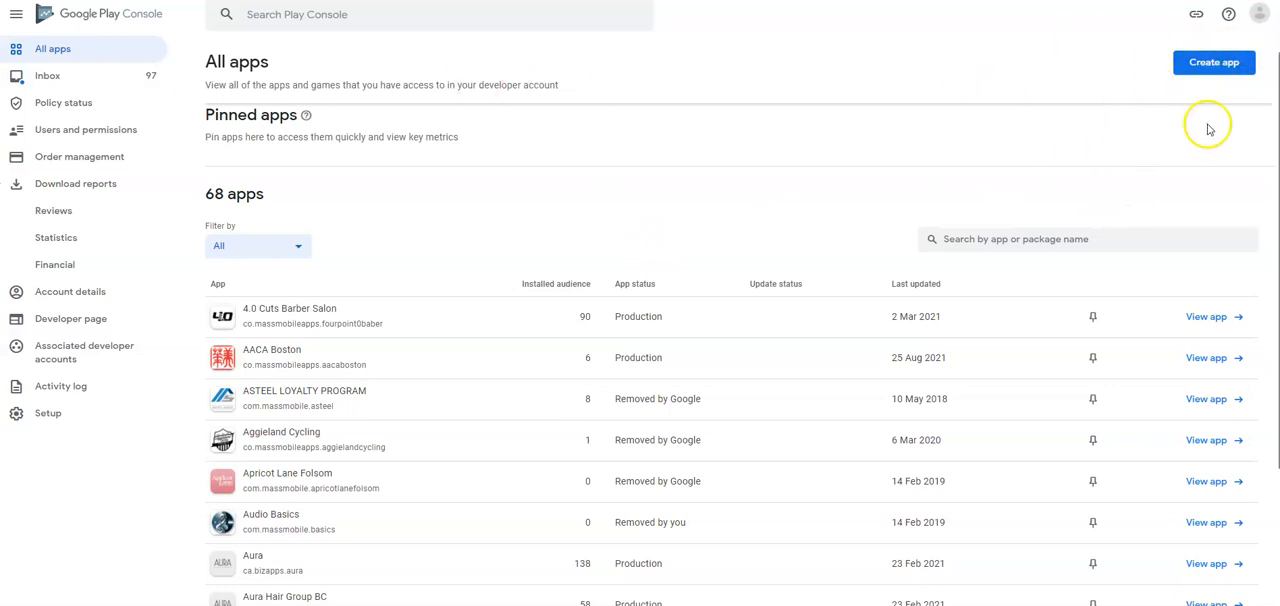
pyautogui.click(1215, 66)
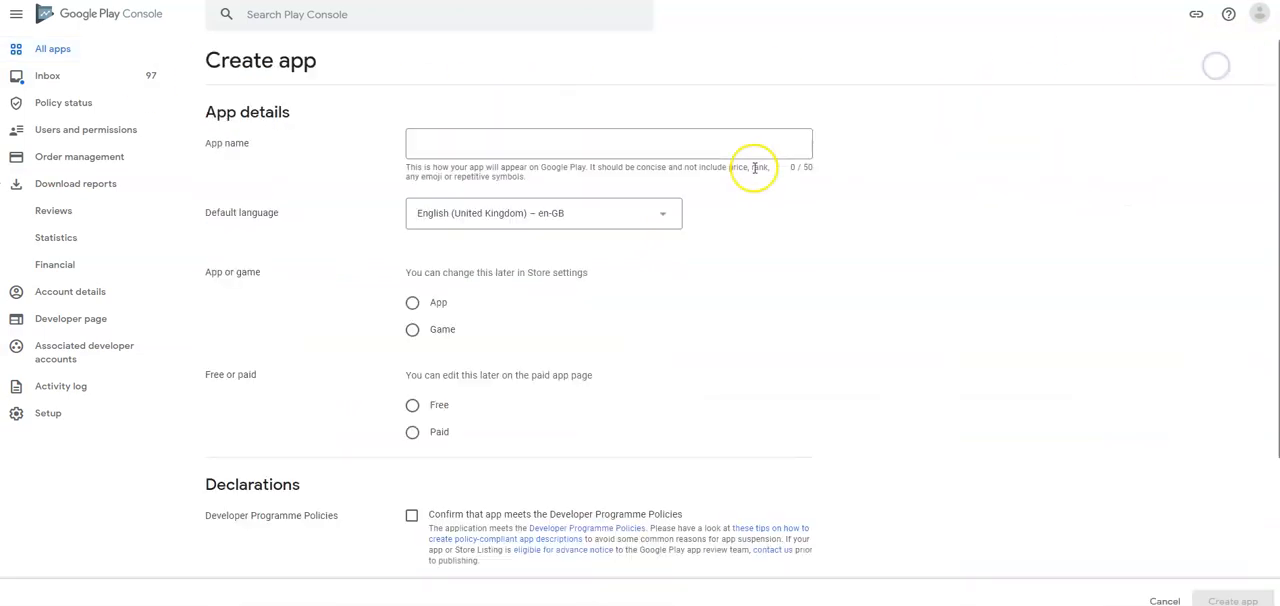
pyautogui.click(492, 149)
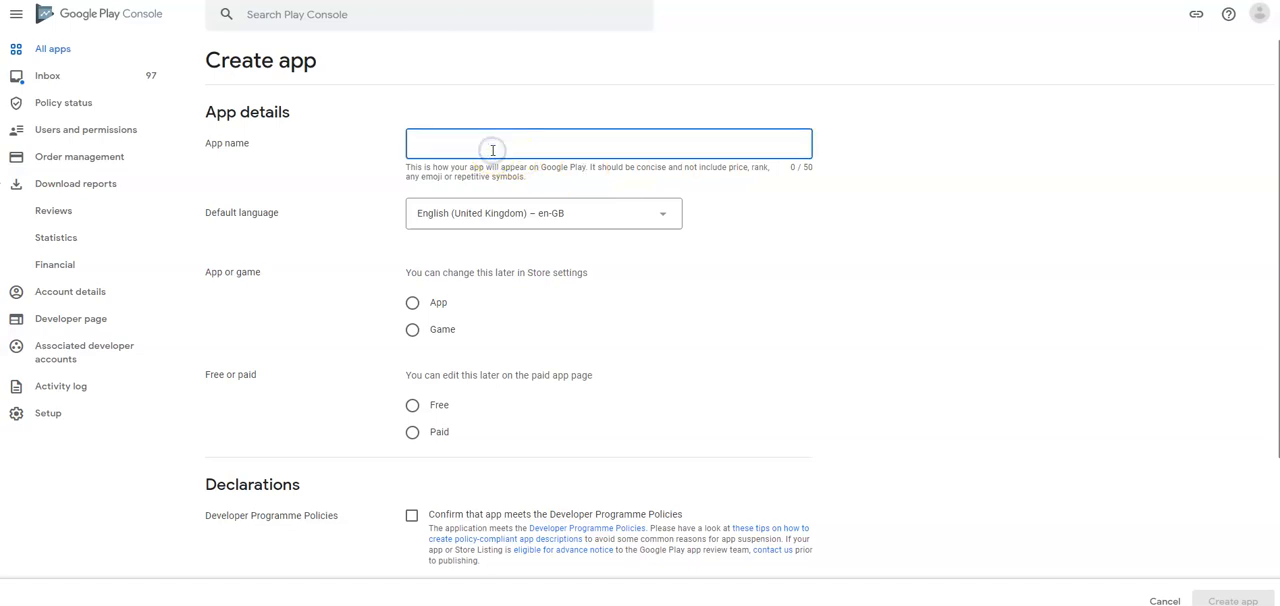
pyautogui.write('My Local')
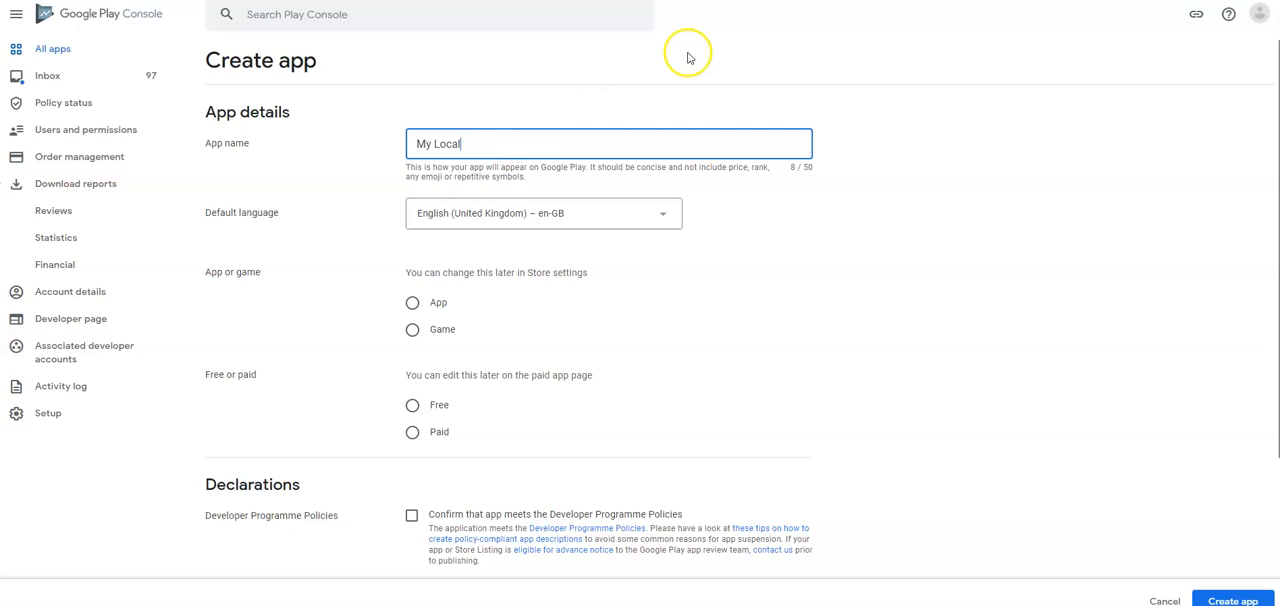
pyautogui.click(557, 209)
pyautogui.scroll(-1, 503, 309)
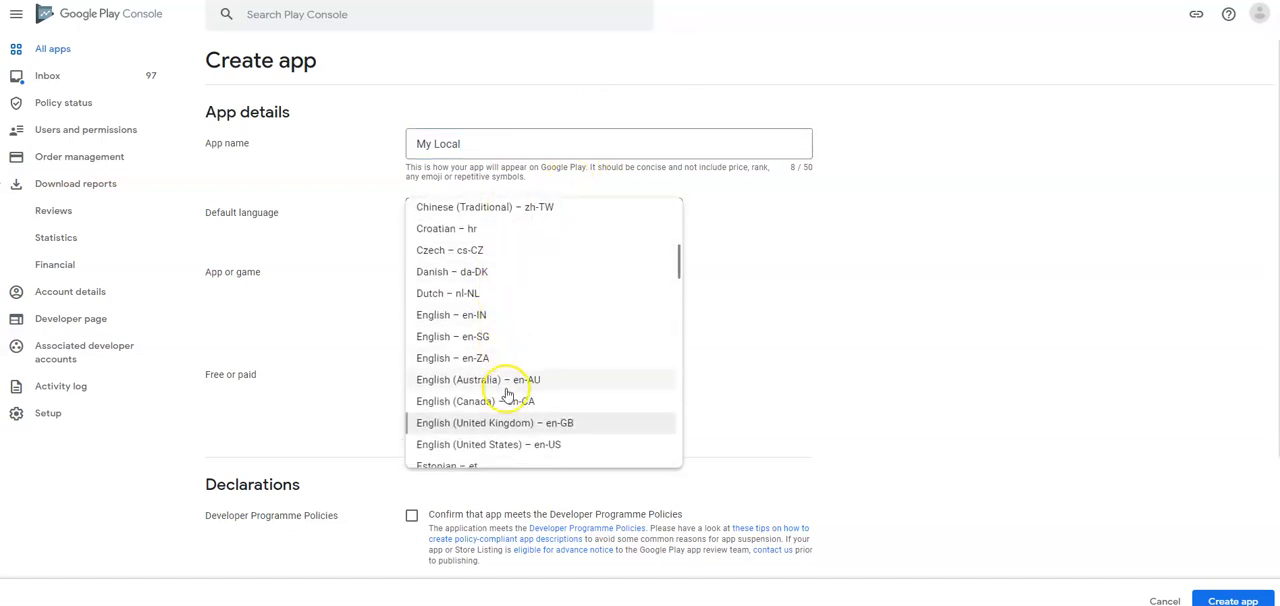
pyautogui.click(508, 400)
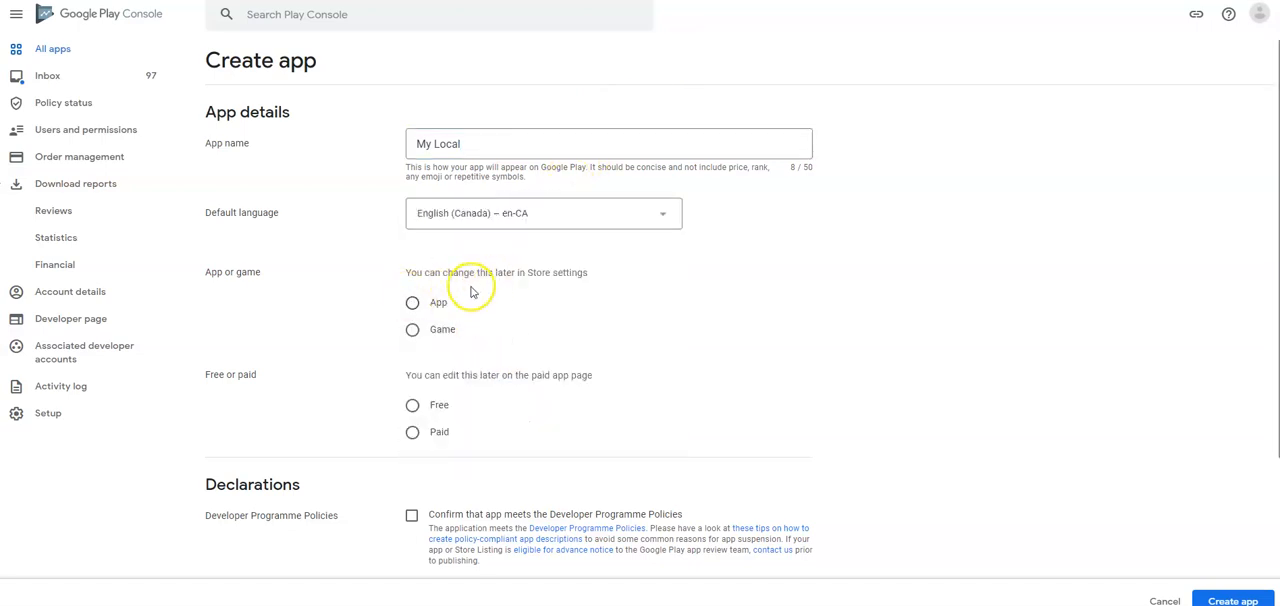
# - Classify it as a free app, accept the Developer Programme Policies and US export laws declarations, and create the app
pyautogui.click(412, 302)
pyautogui.click(412, 405)
pyautogui.scroll(-3, 460, 418)
pyautogui.click(411, 339)
pyautogui.click(411, 430)
pyautogui.scroll(-1, 428, 460)
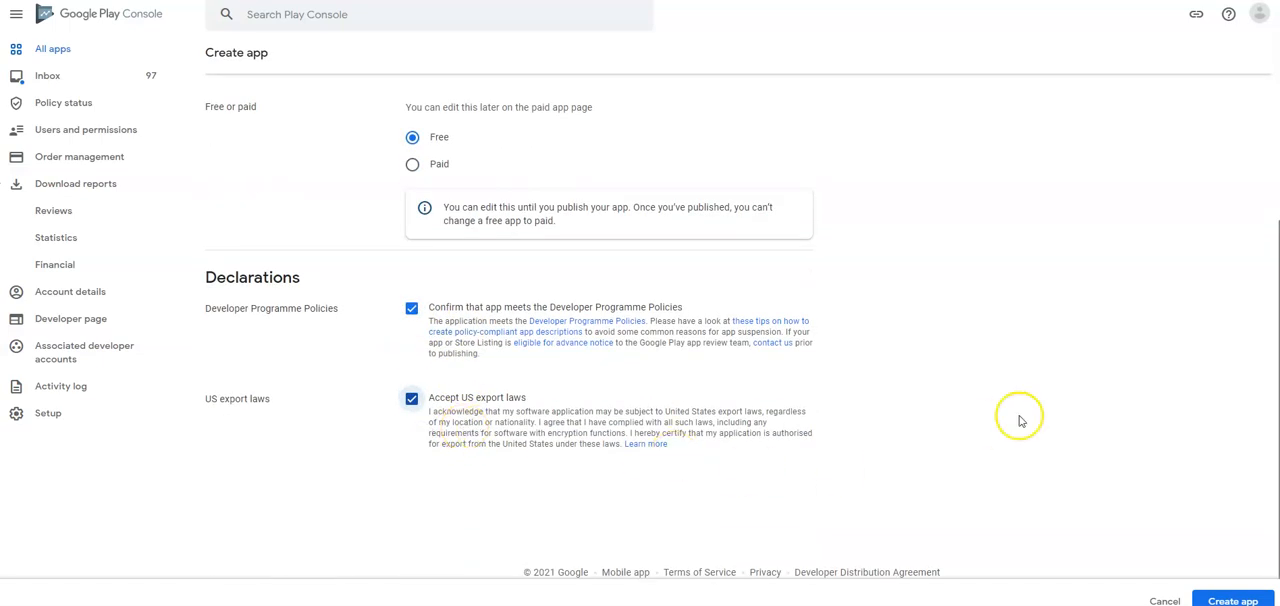
pyautogui.click(1217, 600)
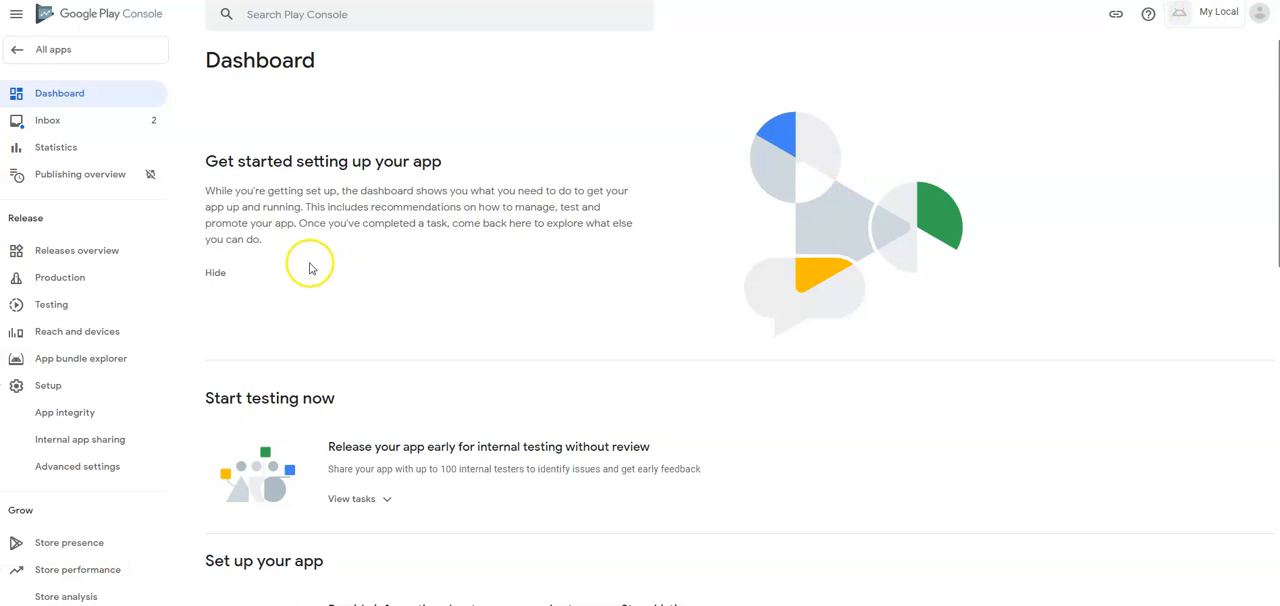
# - Create a new production release and upload the app bundle co.massmobileapps.mylocal-release.aab to it
pyautogui.click(46, 281)
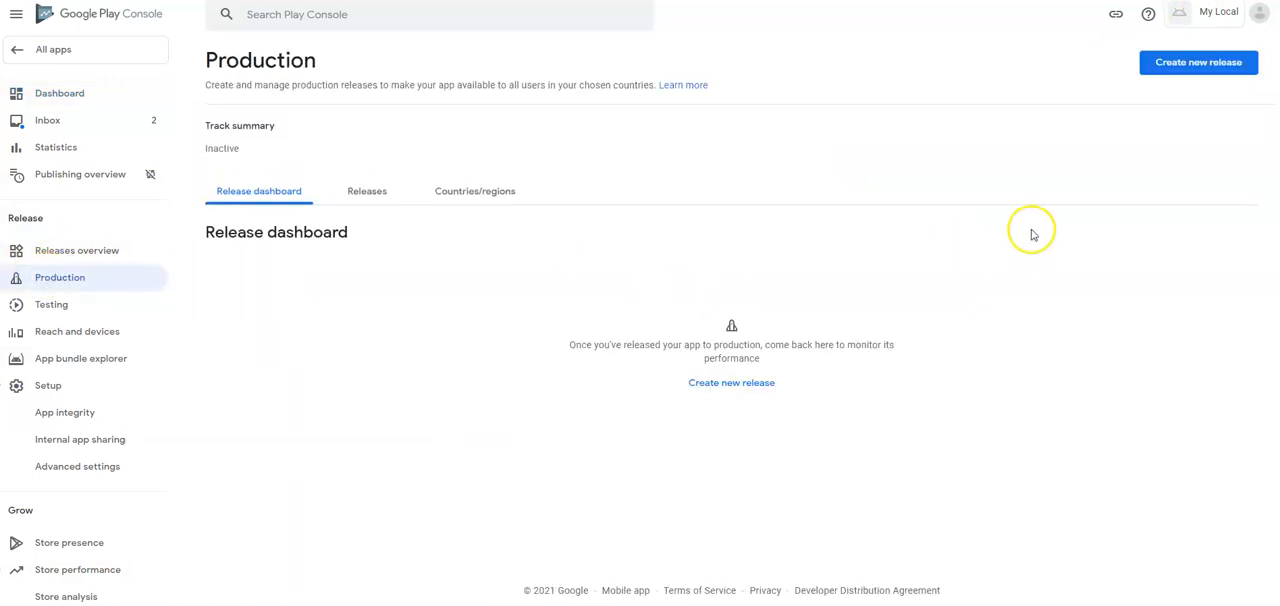
pyautogui.click(1216, 66)
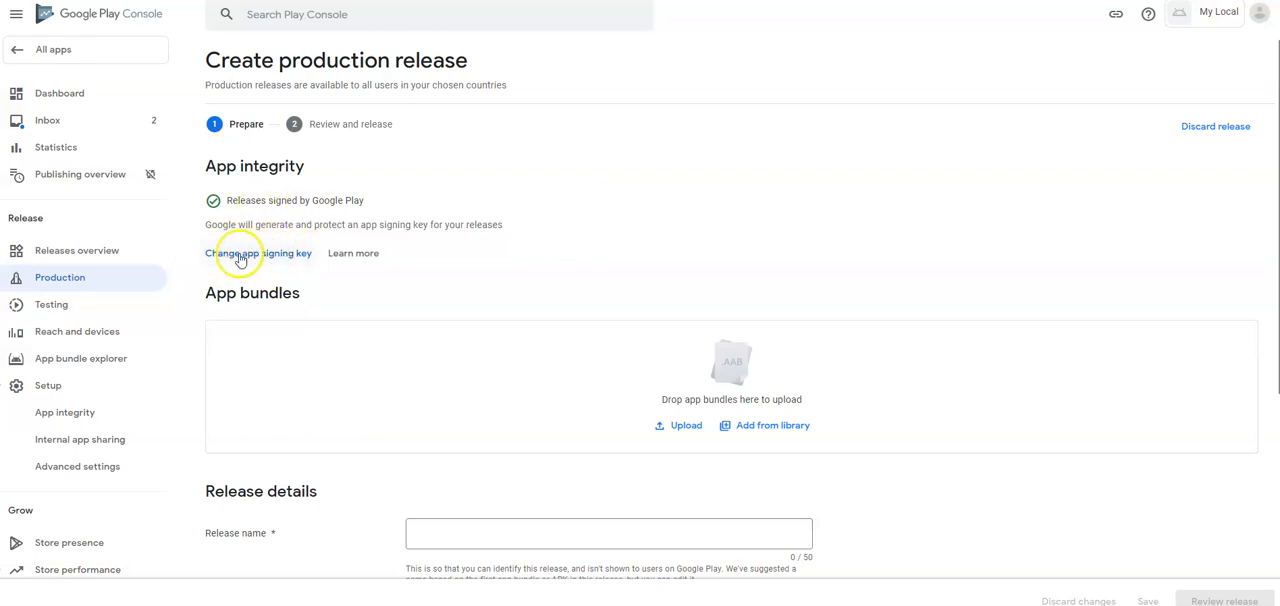
pyautogui.click(242, 253)
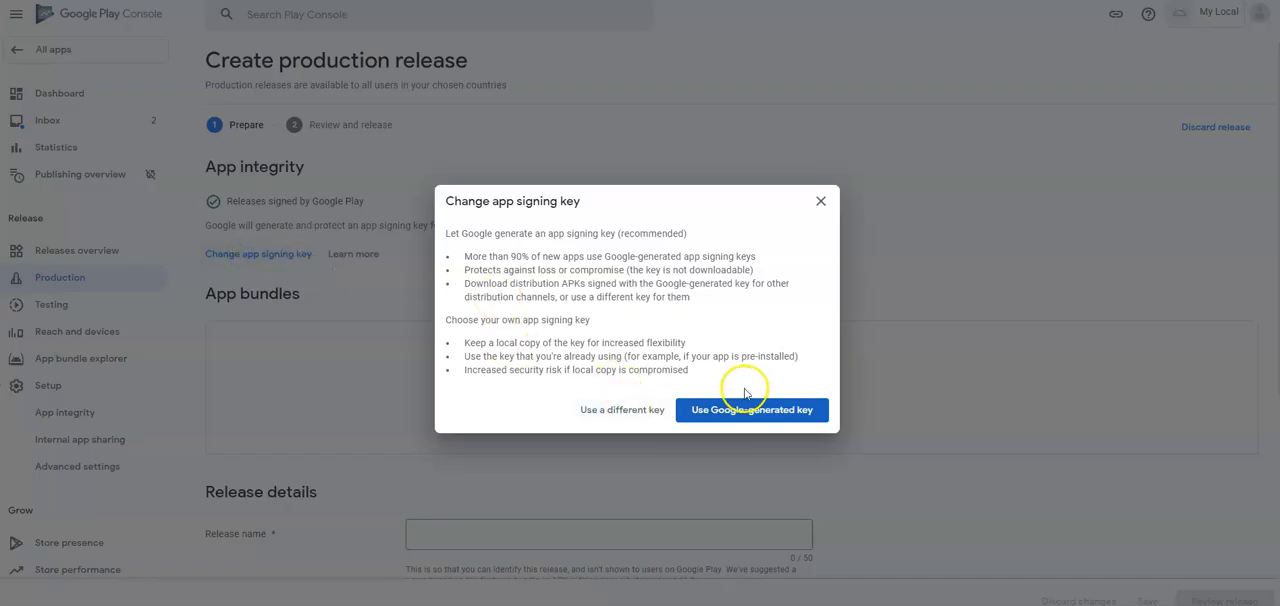
pyautogui.click(821, 203)
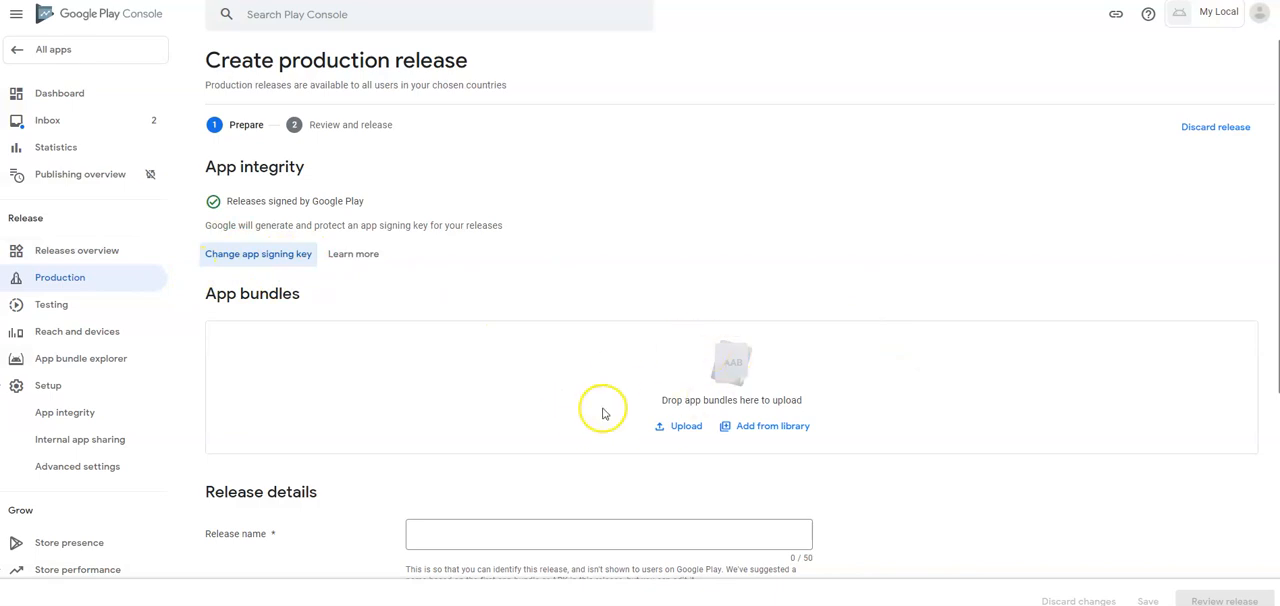
pyautogui.click(678, 426)
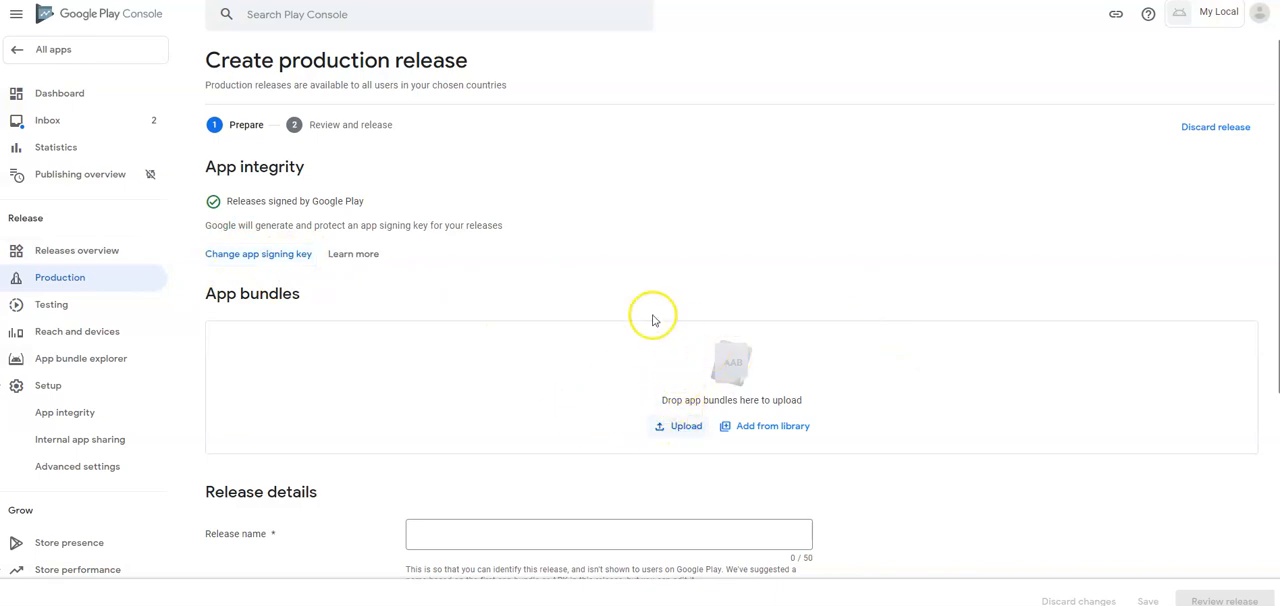
pyautogui.doubleClick(180, 75)
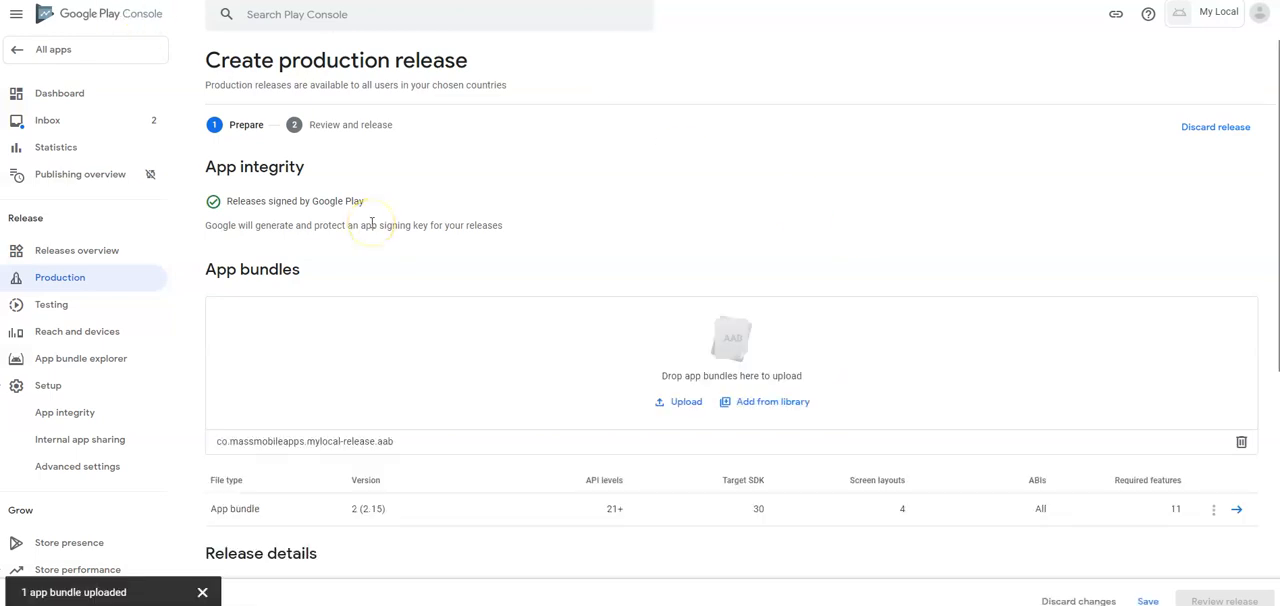
# - Replace the en-CA release notes placeholder with "My Local launches its very own Mobile App!" and save the release
pyautogui.scroll(-1, 380, 245)
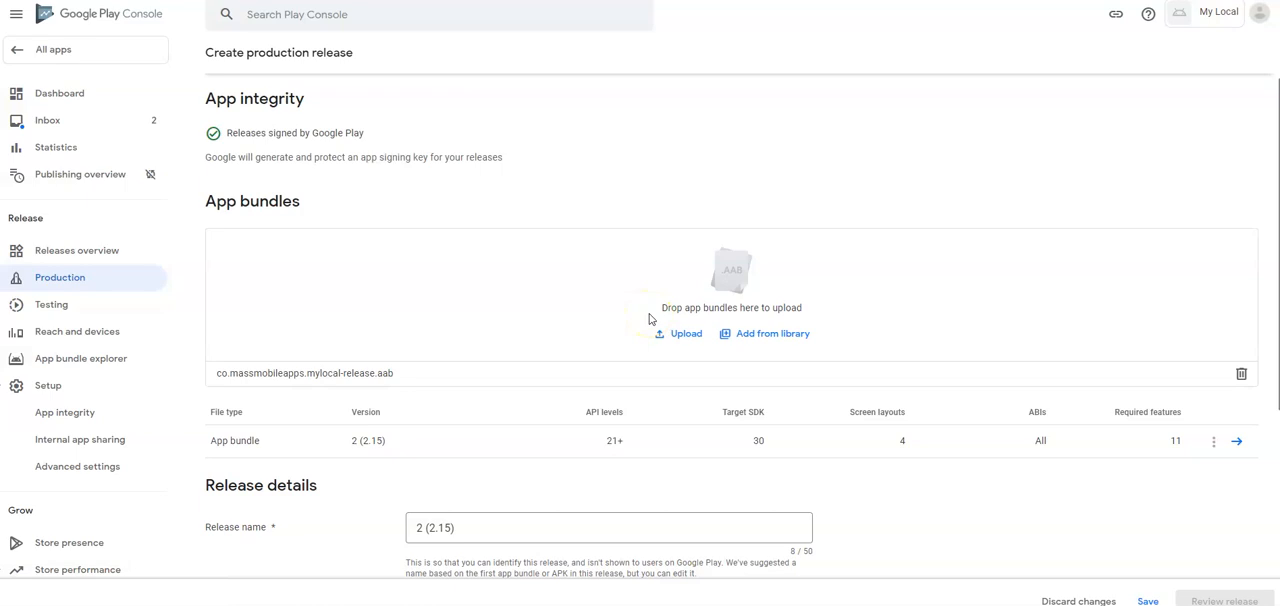
pyautogui.scroll(-4, 654, 337)
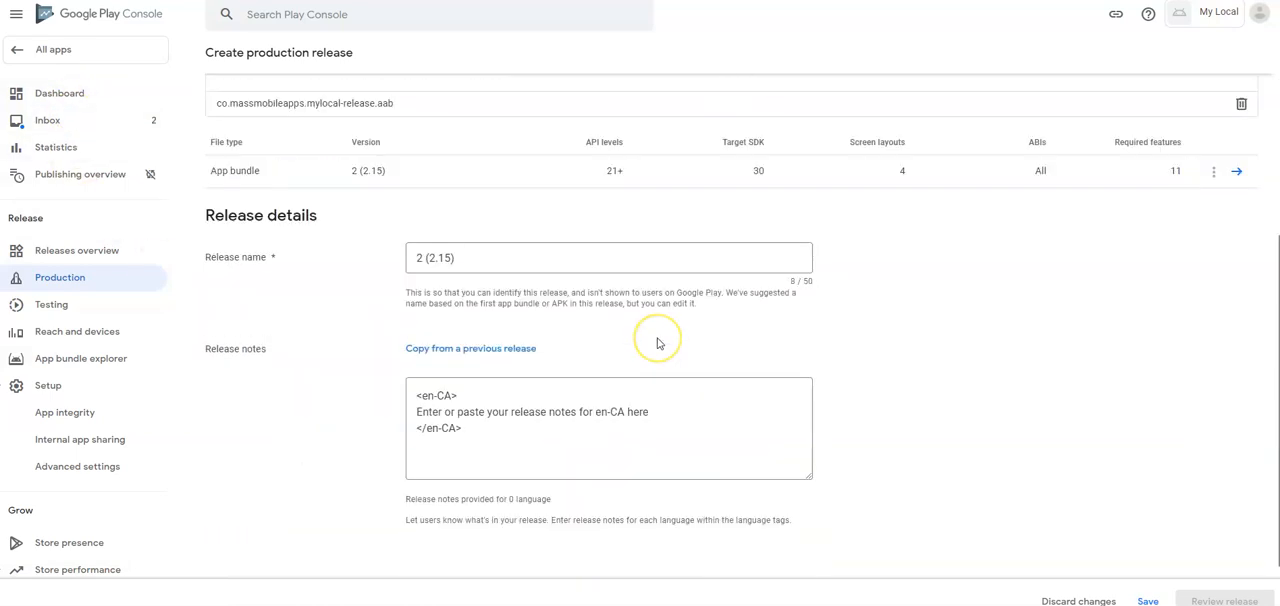
pyautogui.scroll(-1, 657, 343)
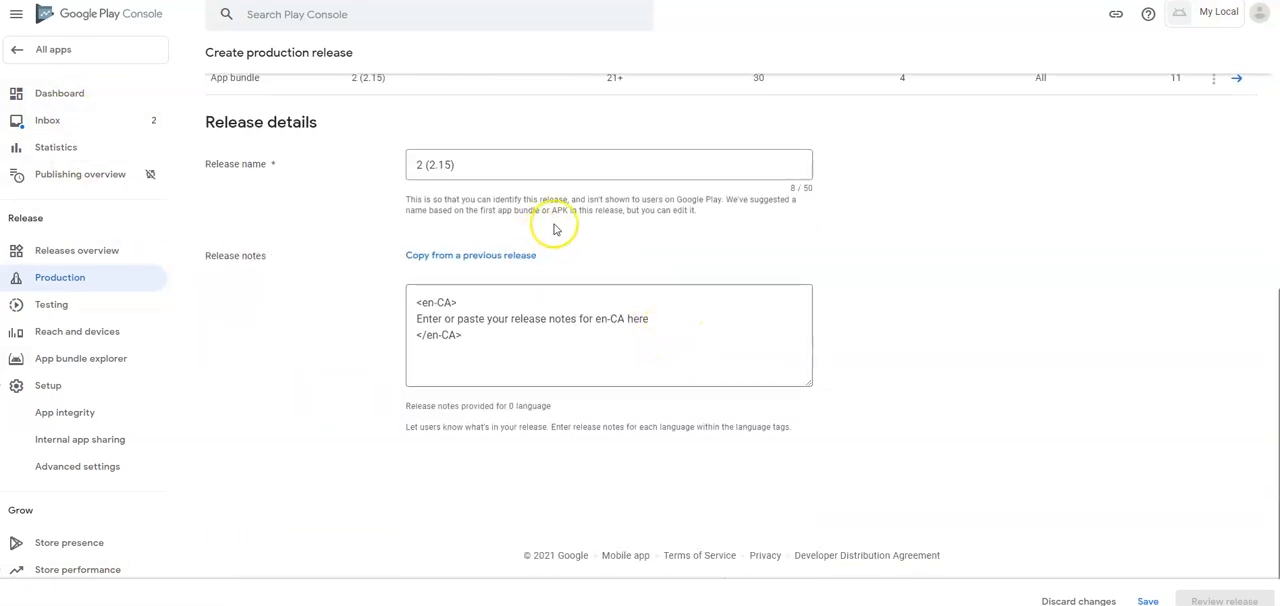
pyautogui.moveTo(650, 318); pyautogui.dragTo(411, 319)
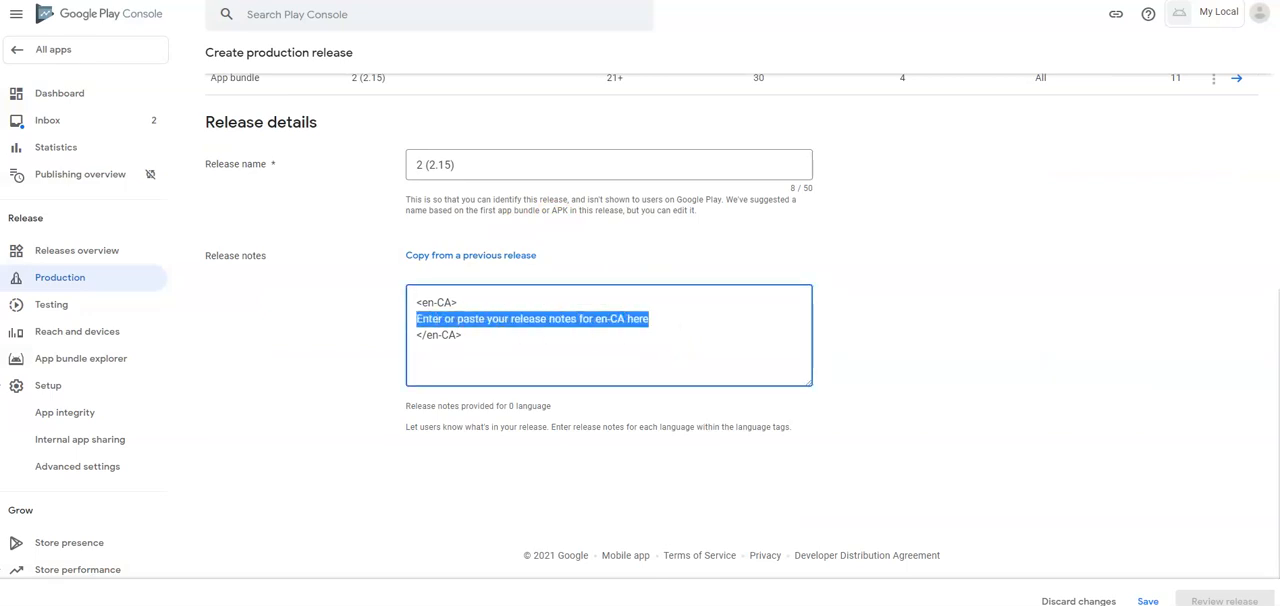
pyautogui.write('M')
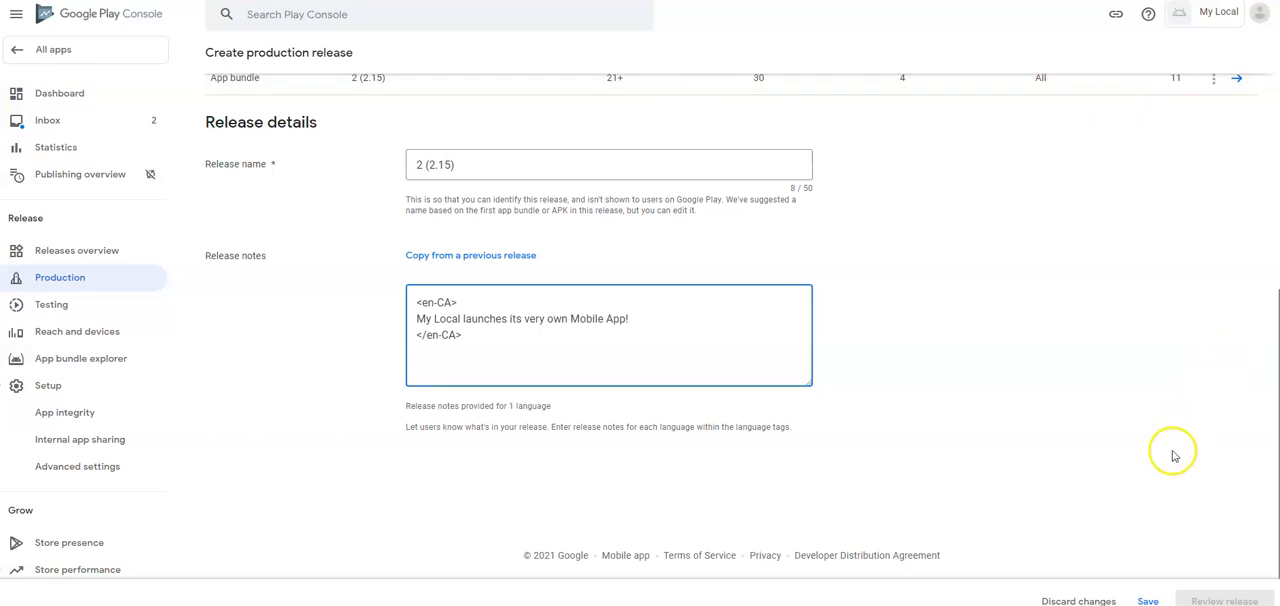
pyautogui.click(1149, 601)
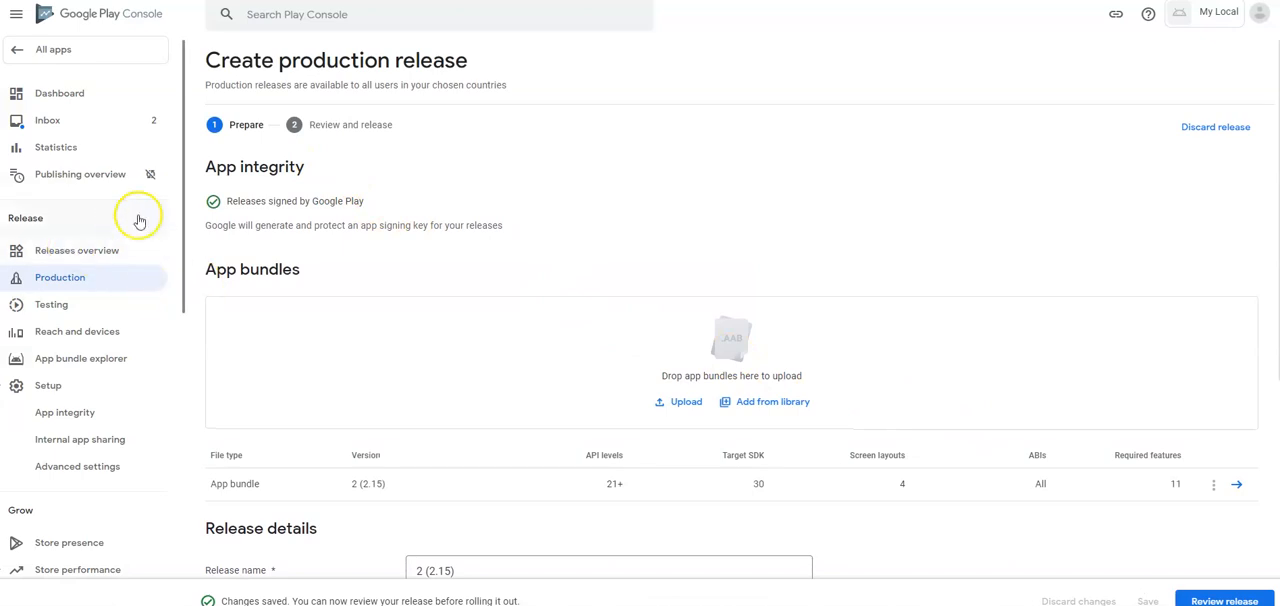
pyautogui.scroll(-2, 125, 245)
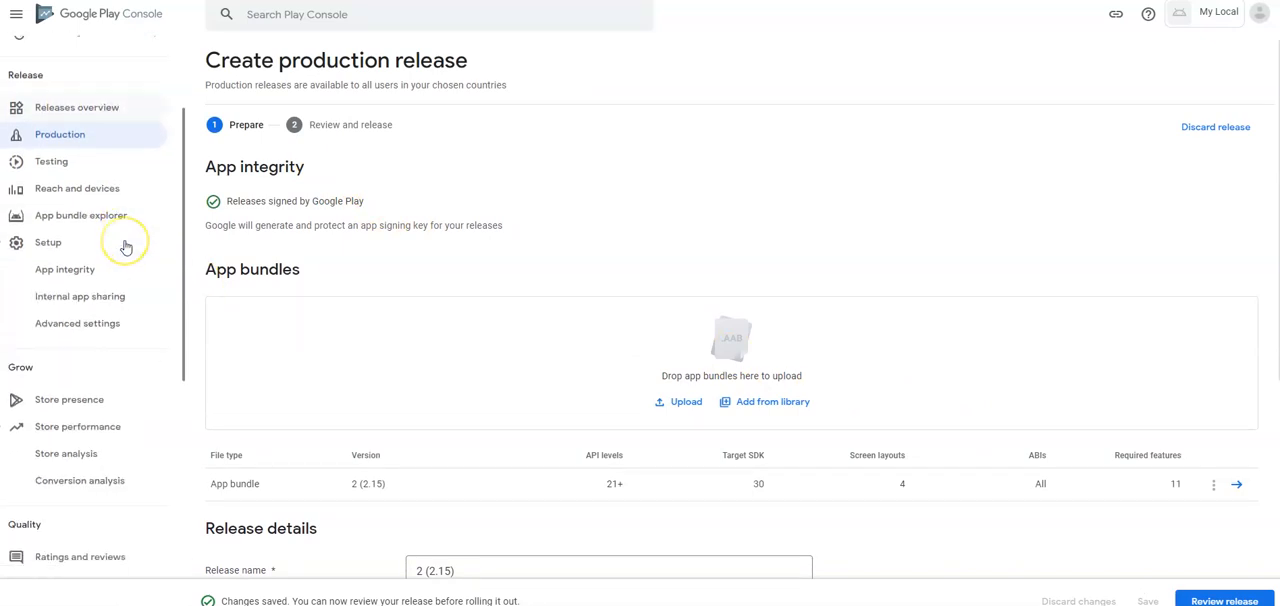
pyautogui.scroll(-5, 125, 245)
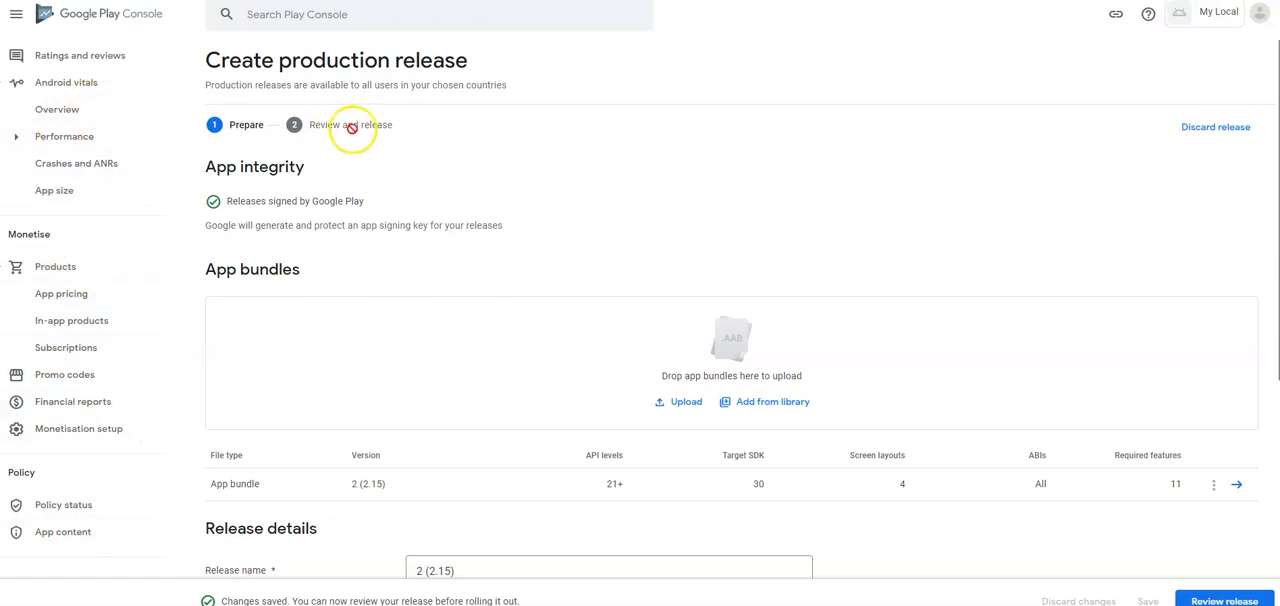
pyautogui.click(86, 532)
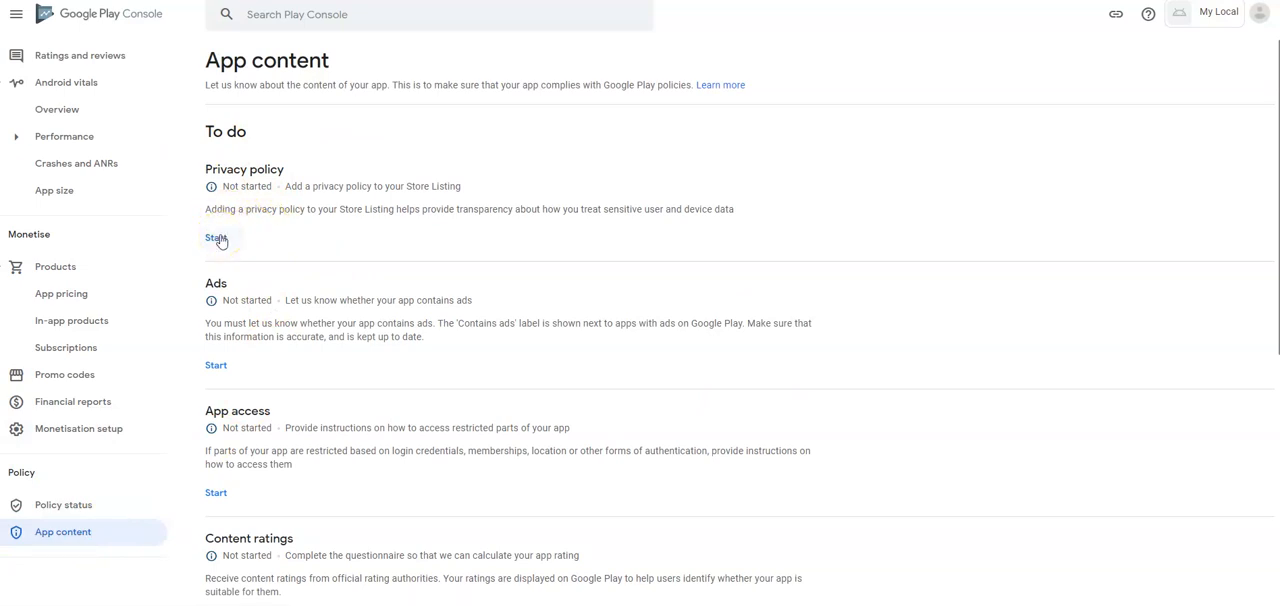
pyautogui.click(217, 238)
pyautogui.rightClick(286, 217)
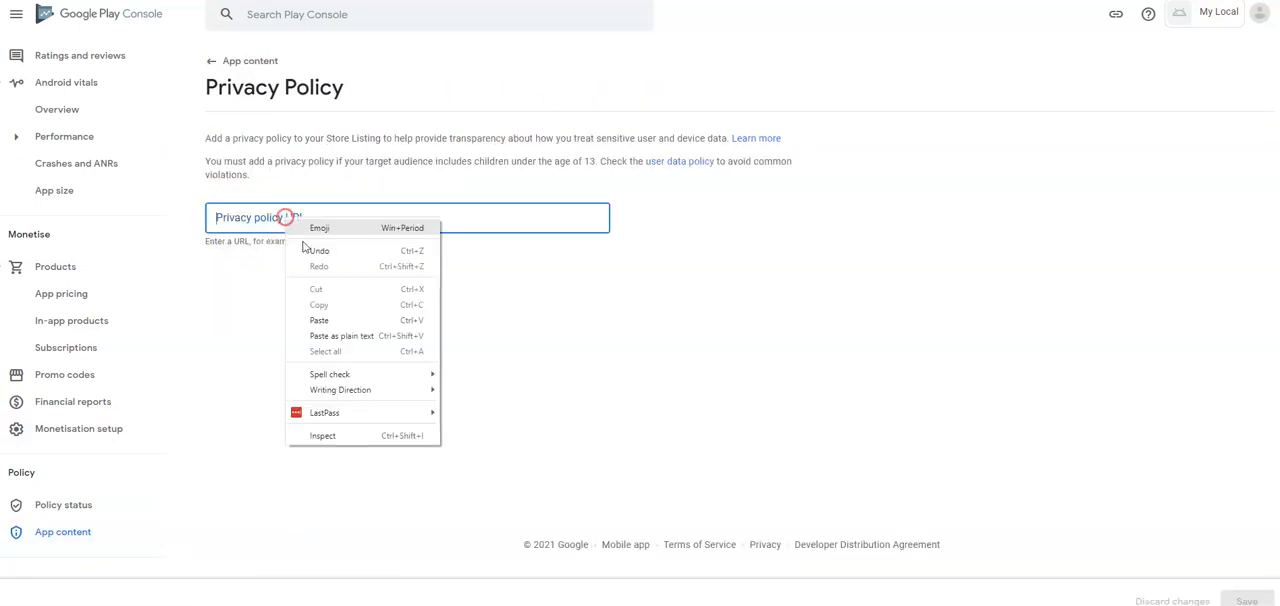
pyautogui.click(334, 320)
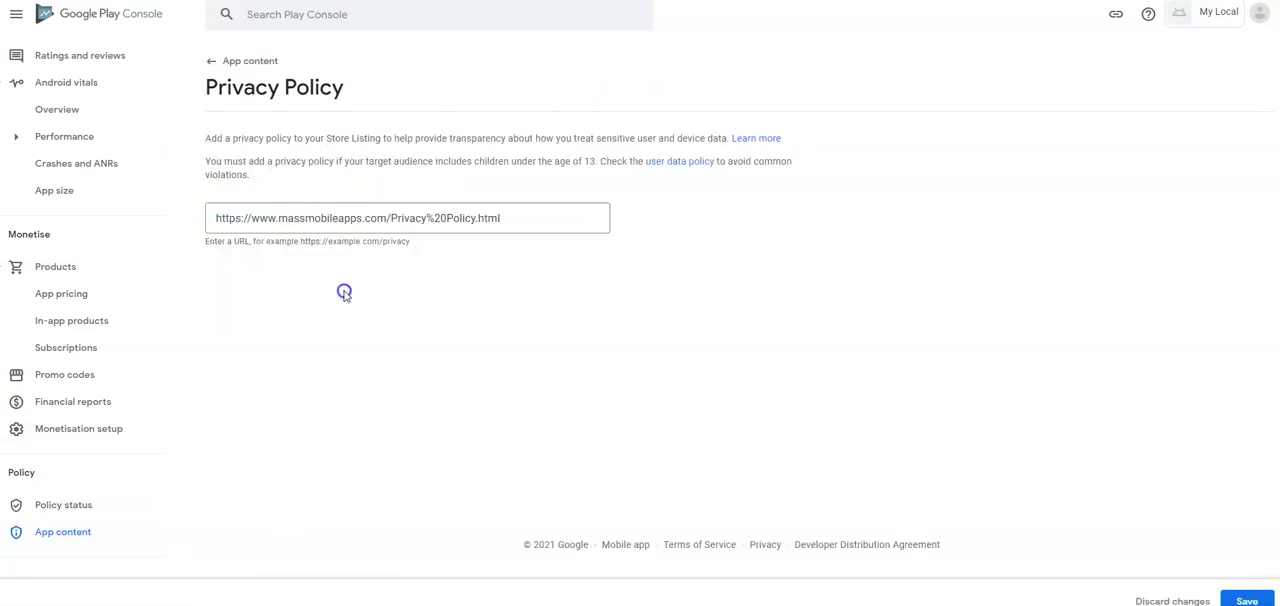
pyautogui.click(1240, 600)
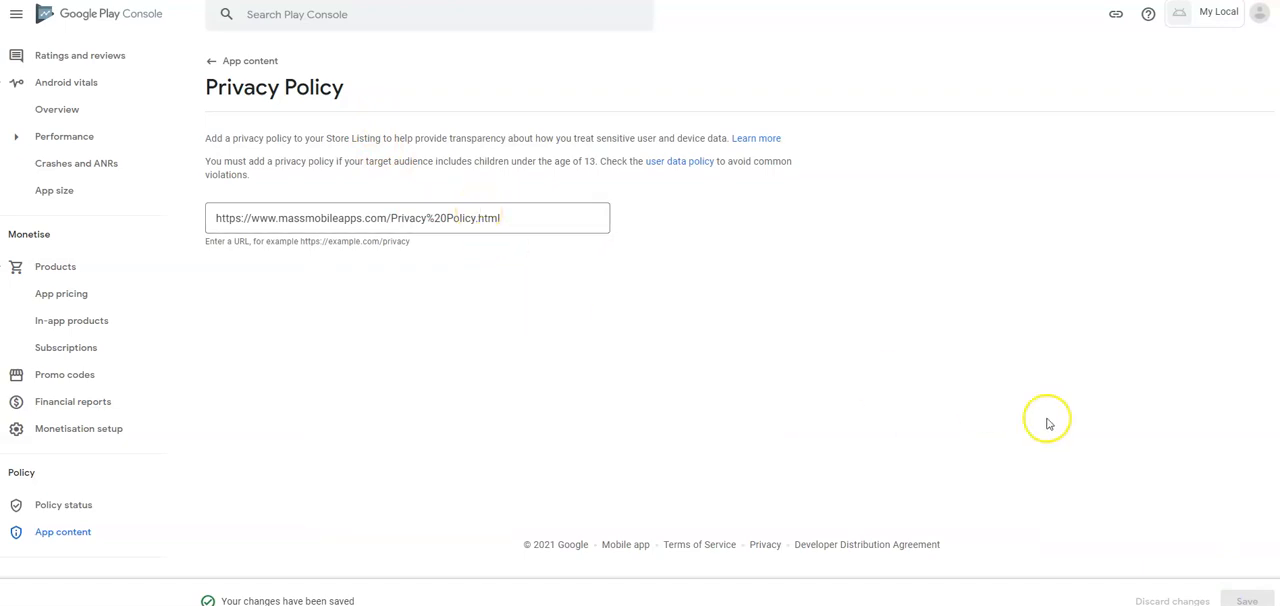
pyautogui.click(229, 63)
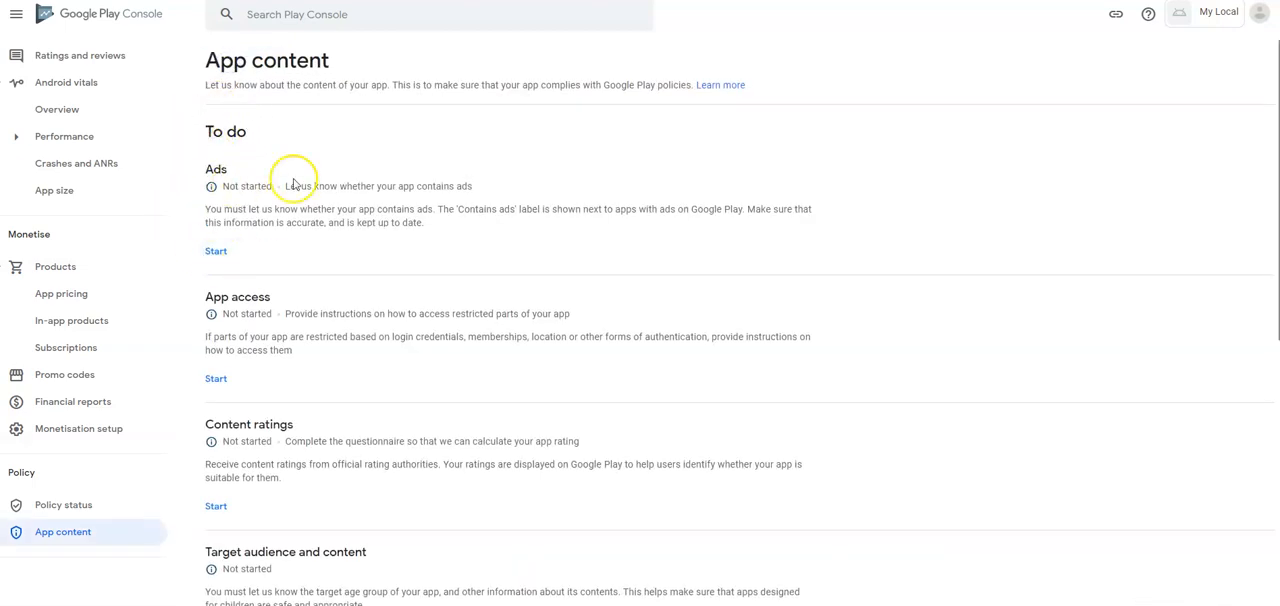
# - Declare that the app does not contain ads, save the declaration and return to the app content list
pyautogui.click(215, 253)
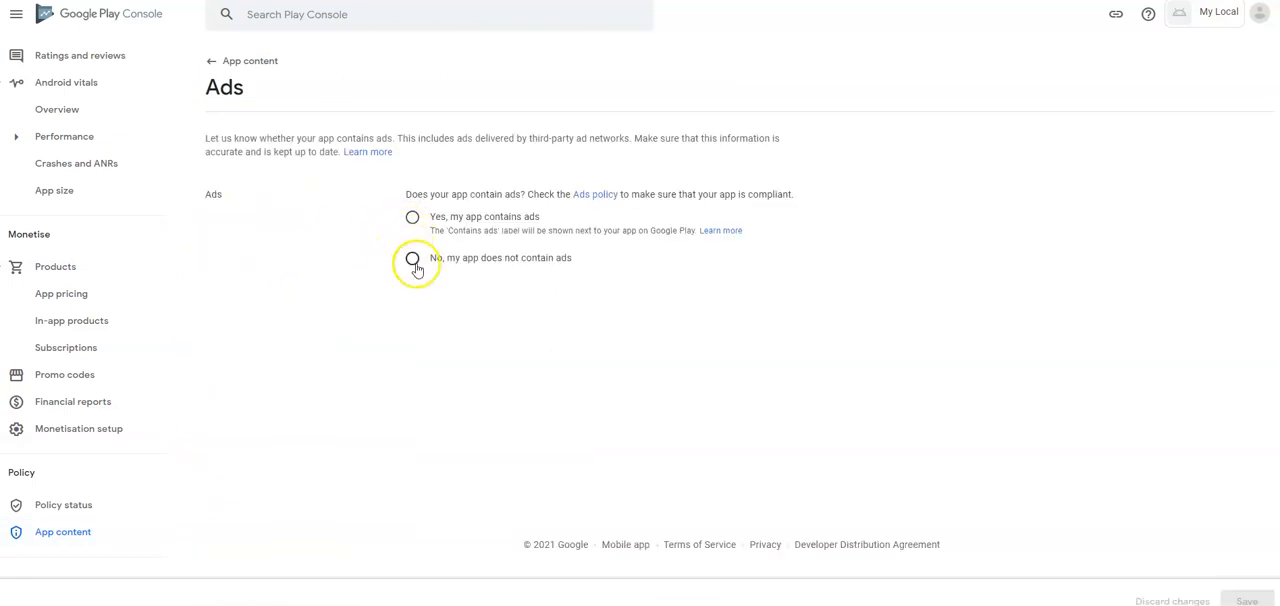
pyautogui.click(412, 259)
pyautogui.click(1240, 600)
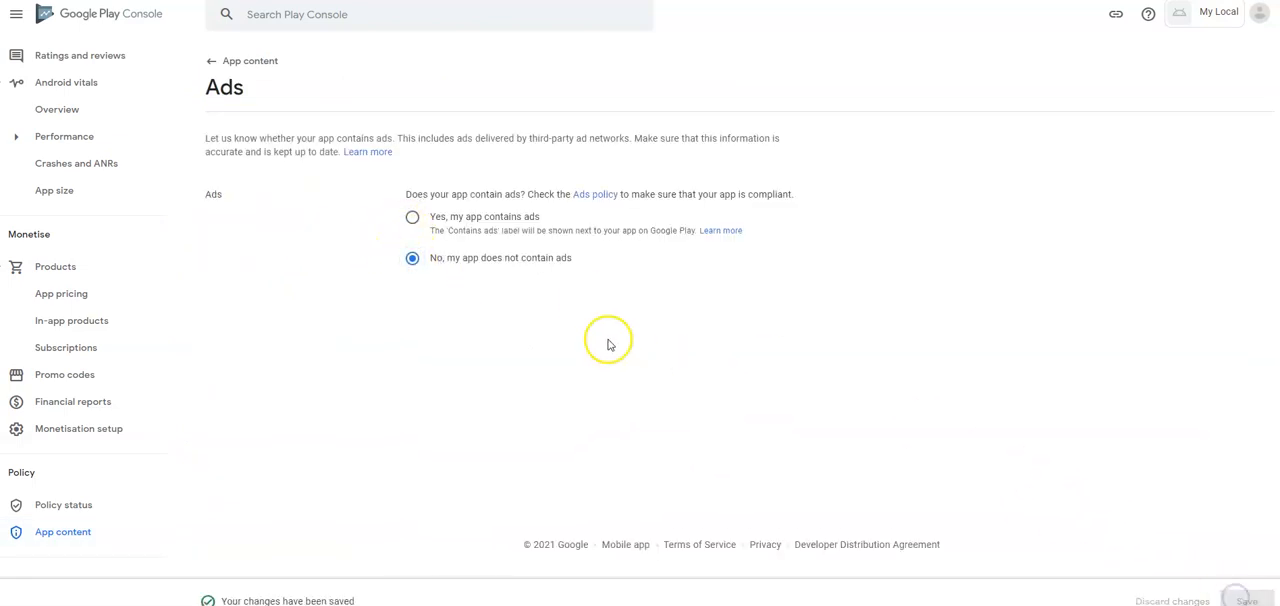
pyautogui.click(213, 64)
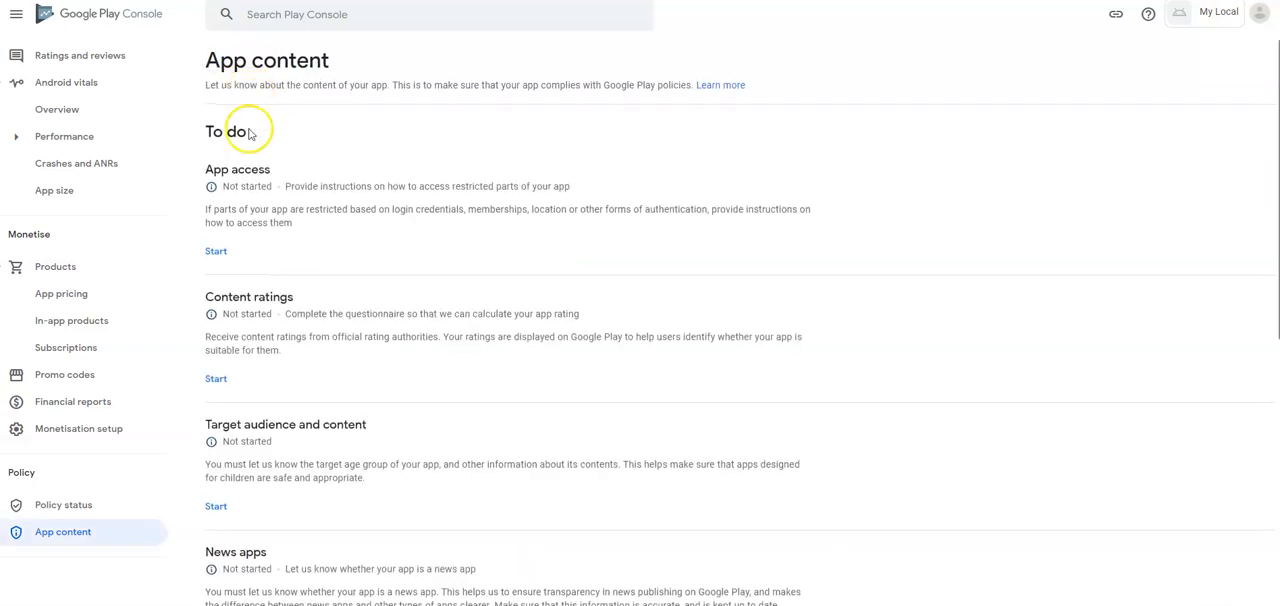
# - In the app access declaration, mark all or some functionality as restricted and add new instructions named "Login Instructions"
pyautogui.click(226, 252)
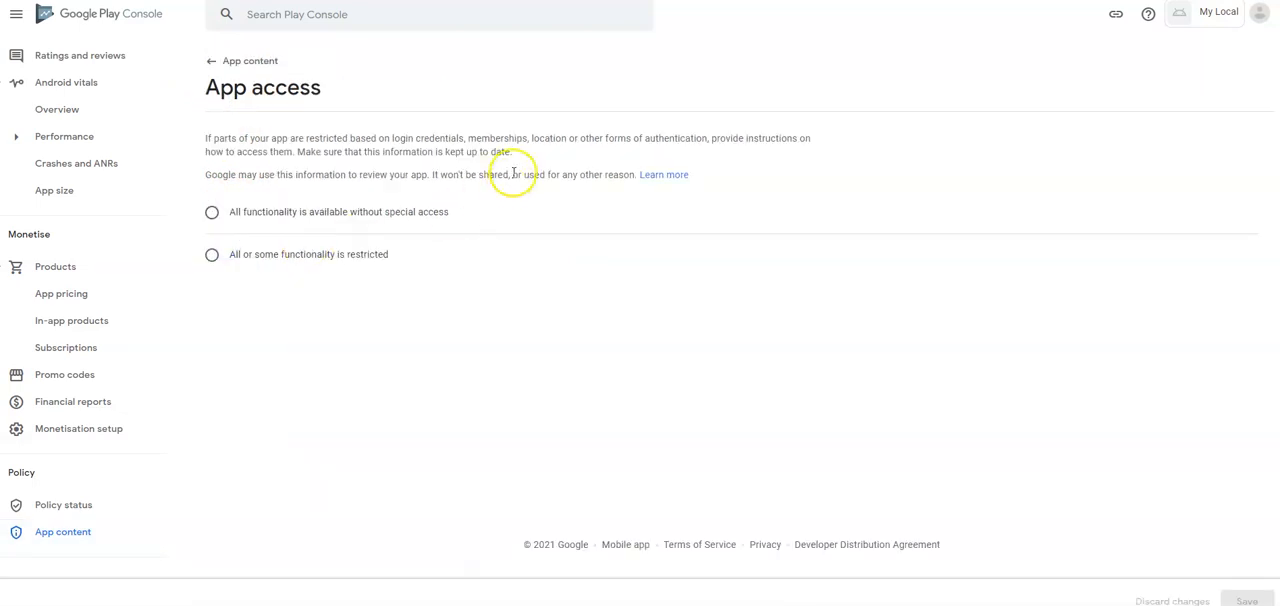
pyautogui.click(212, 256)
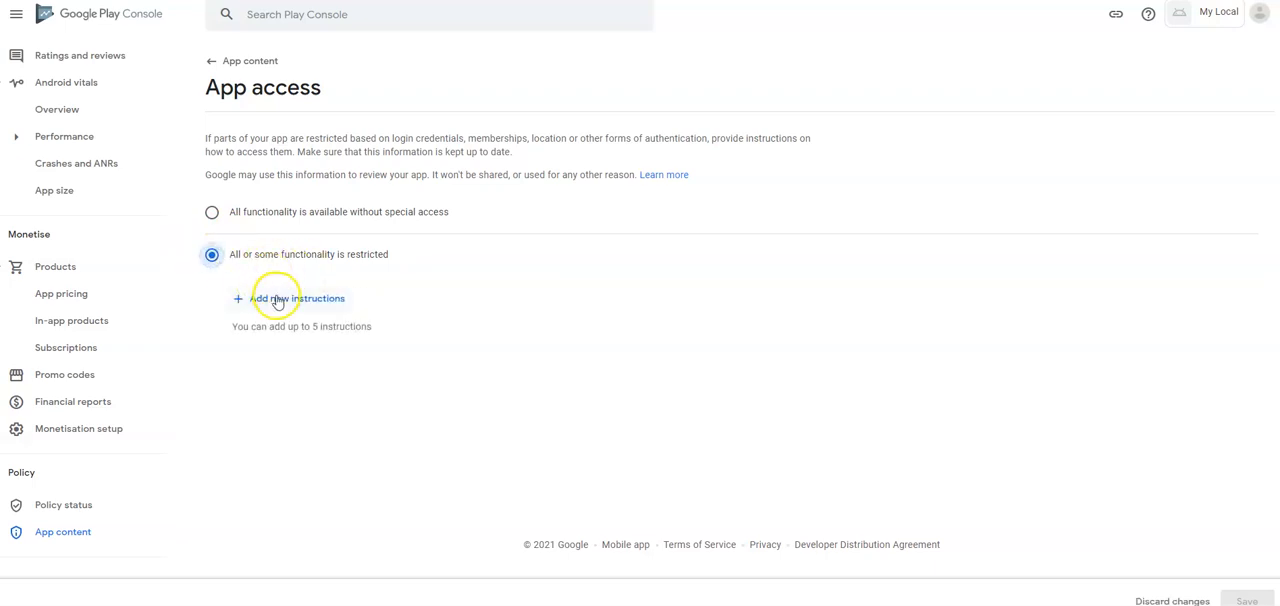
pyautogui.click(279, 297)
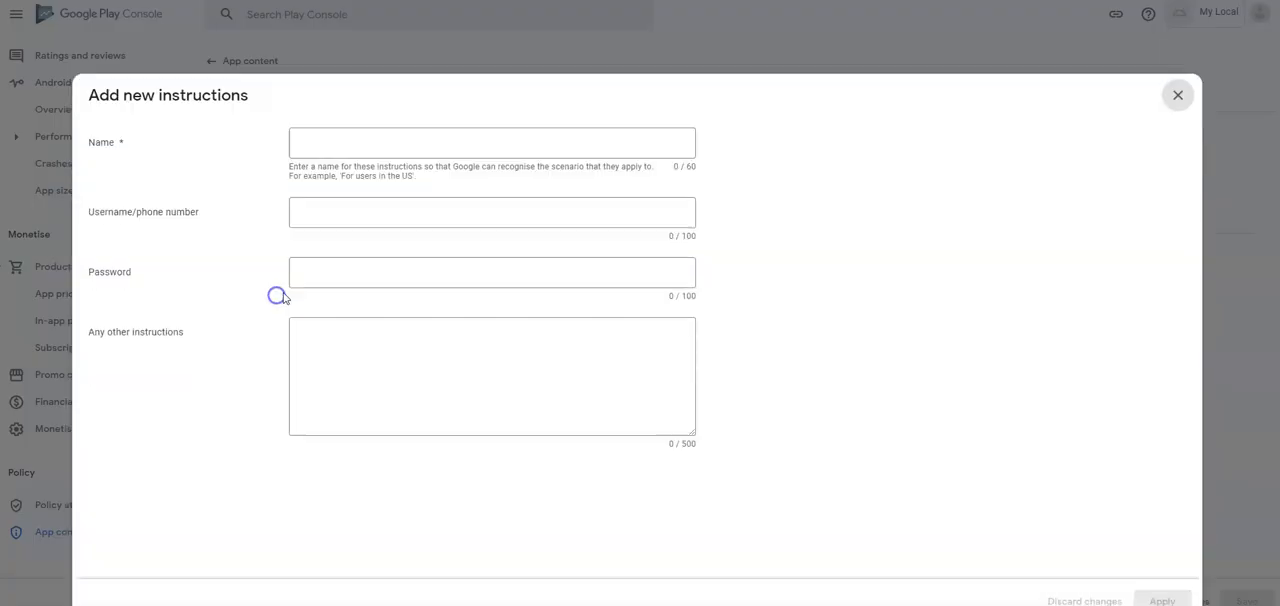
pyautogui.click(377, 151)
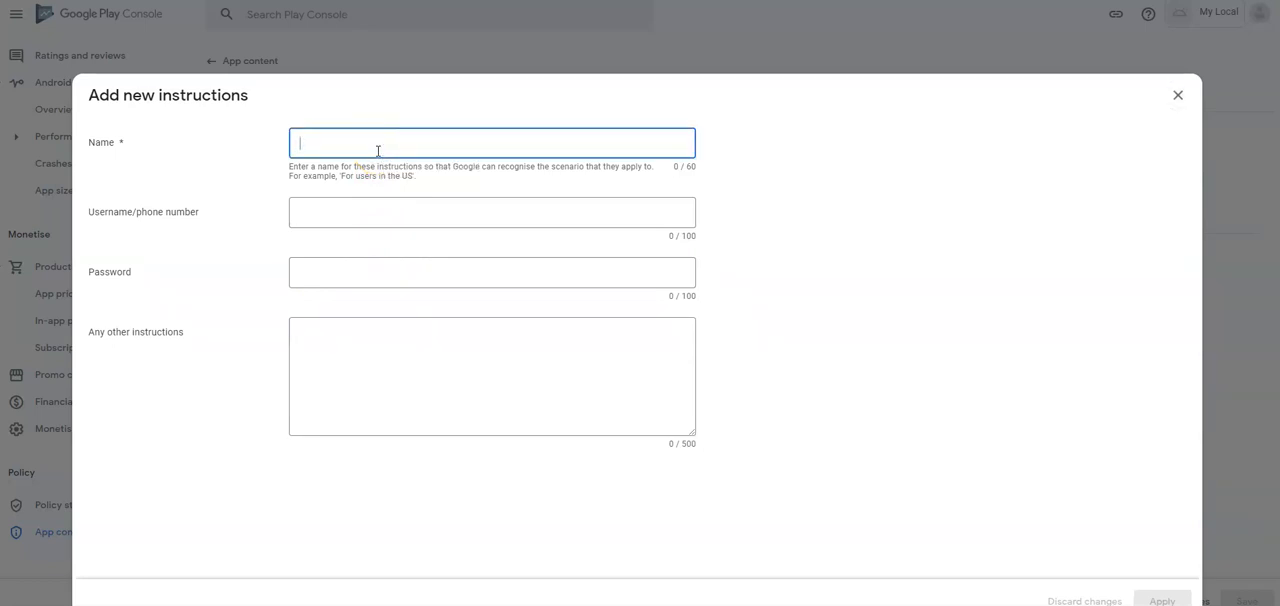
pyautogui.write('Logi')
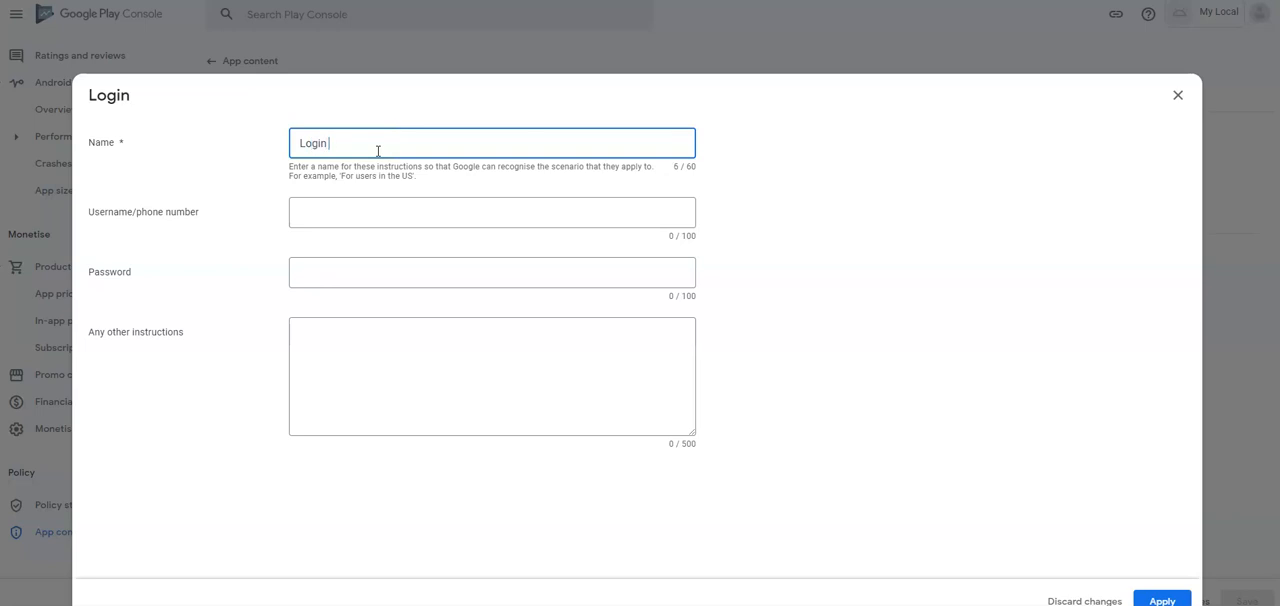
pyautogui.write('nstructio')
pyautogui.press('Tab')
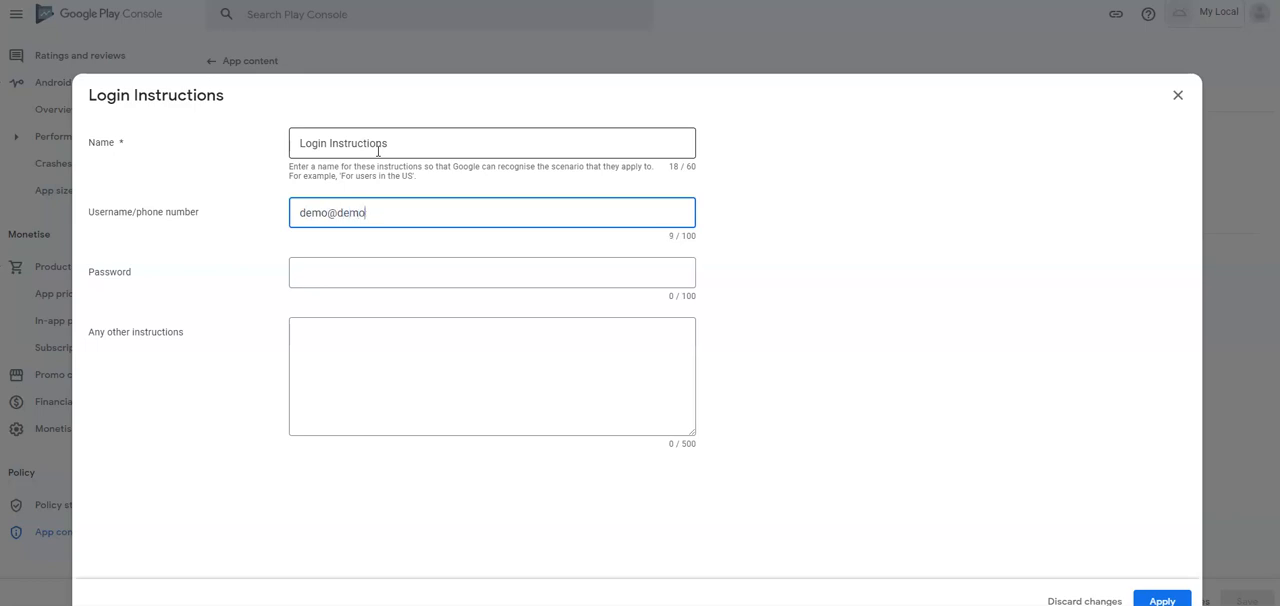
# - Enter the demo username, password and a note to use these credentials to log in, apply them, save app access and return to app content
pyautogui.write('demo@demo.com')
pyautogui.press('Tab')
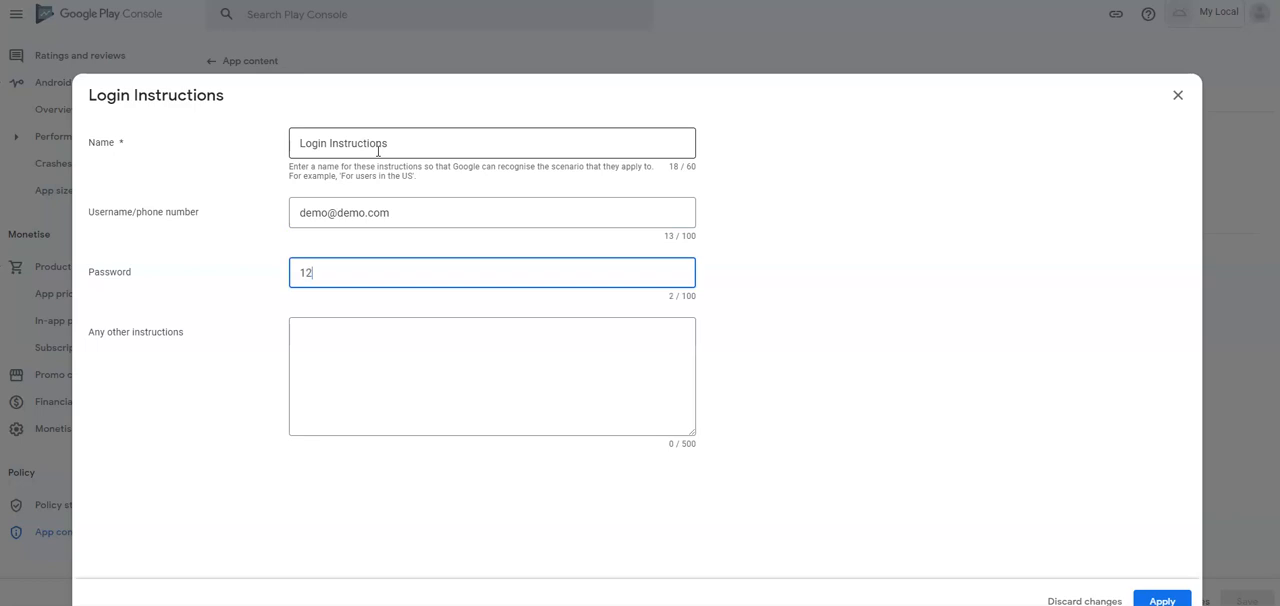
pyautogui.press('Tab')
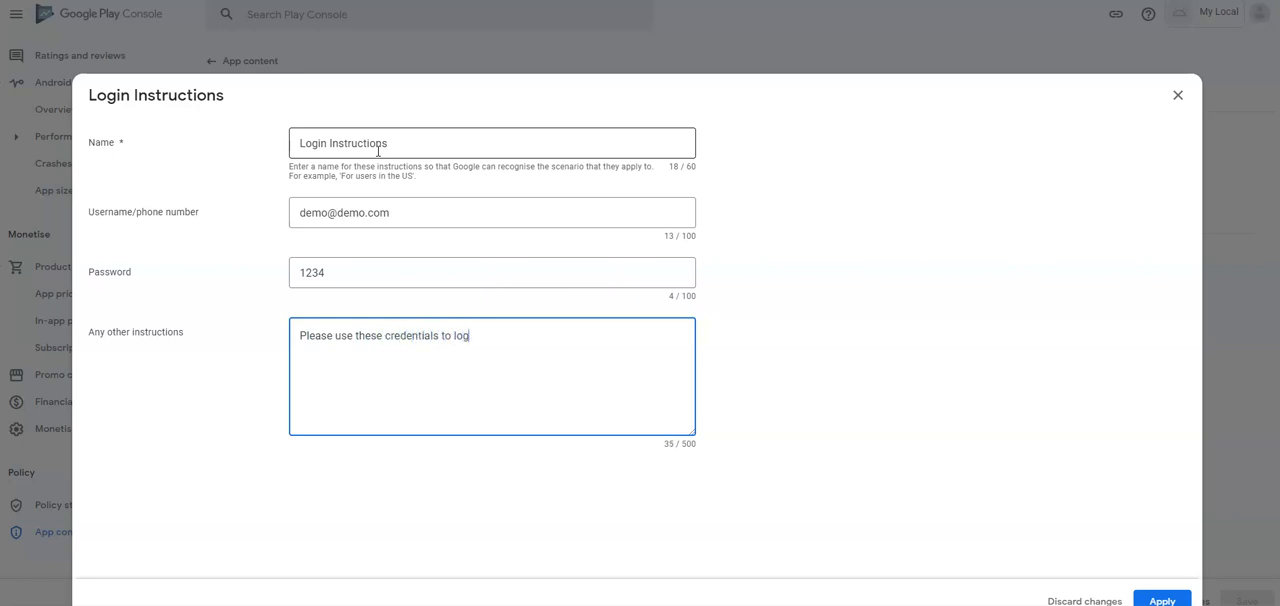
pyautogui.click(1150, 600)
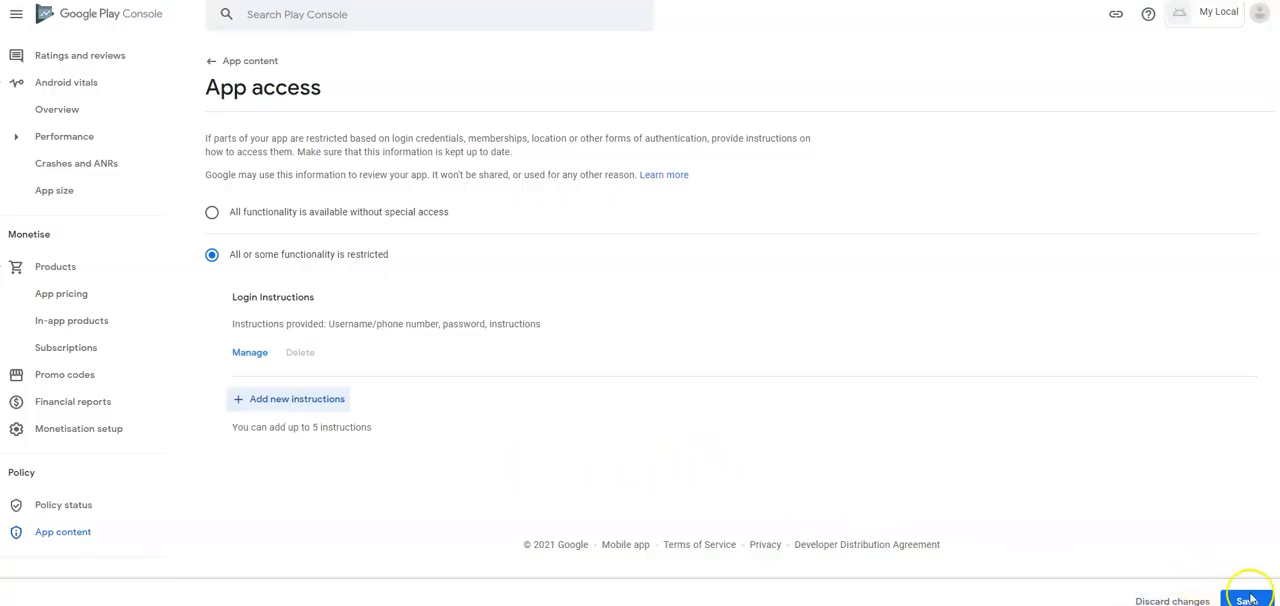
pyautogui.click(1261, 601)
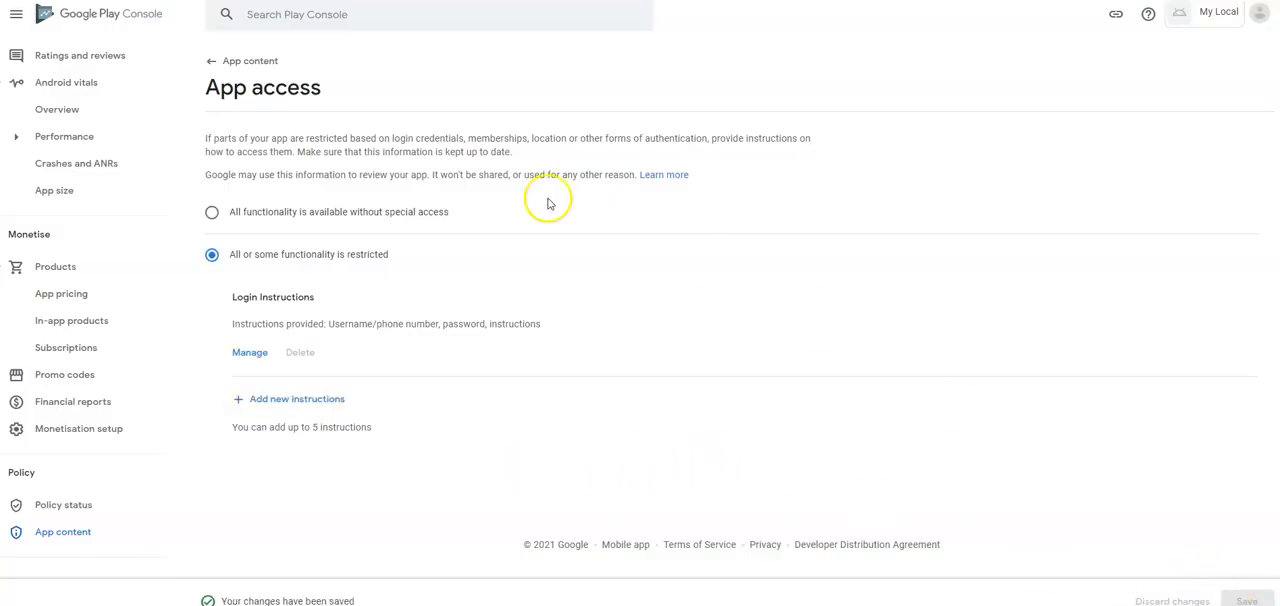
pyautogui.click(224, 66)
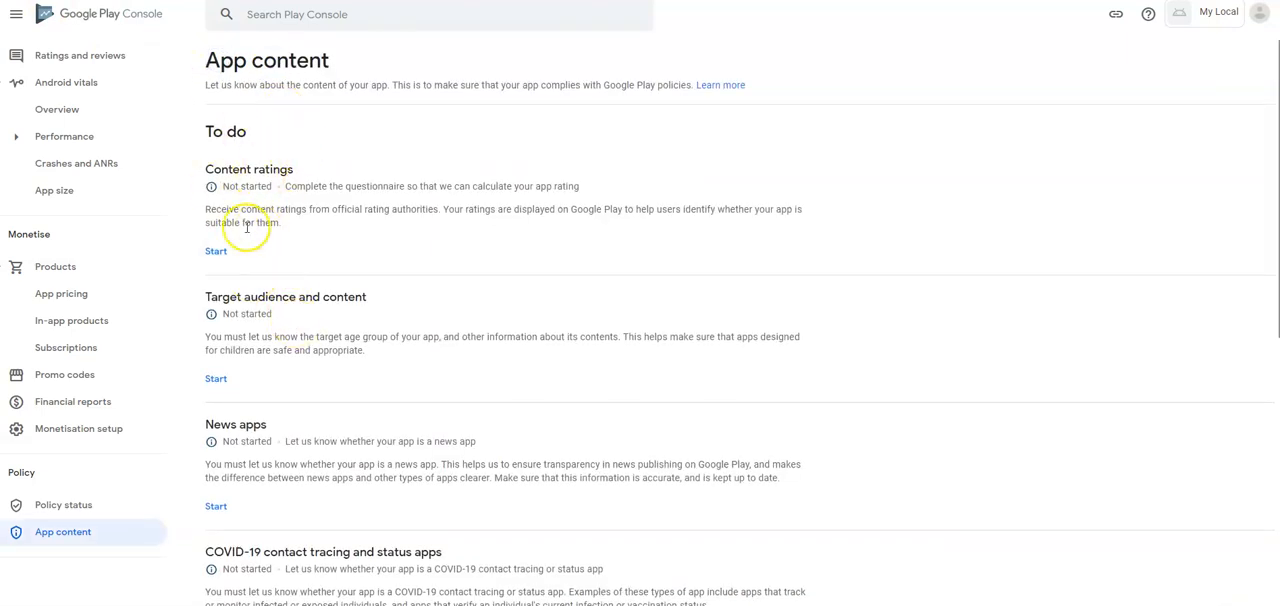
# - Start the content ratings questionnaire with the contact email address and the category "Utility, Productivity, Communication or Other"
pyautogui.click(216, 250)
pyautogui.click(286, 306)
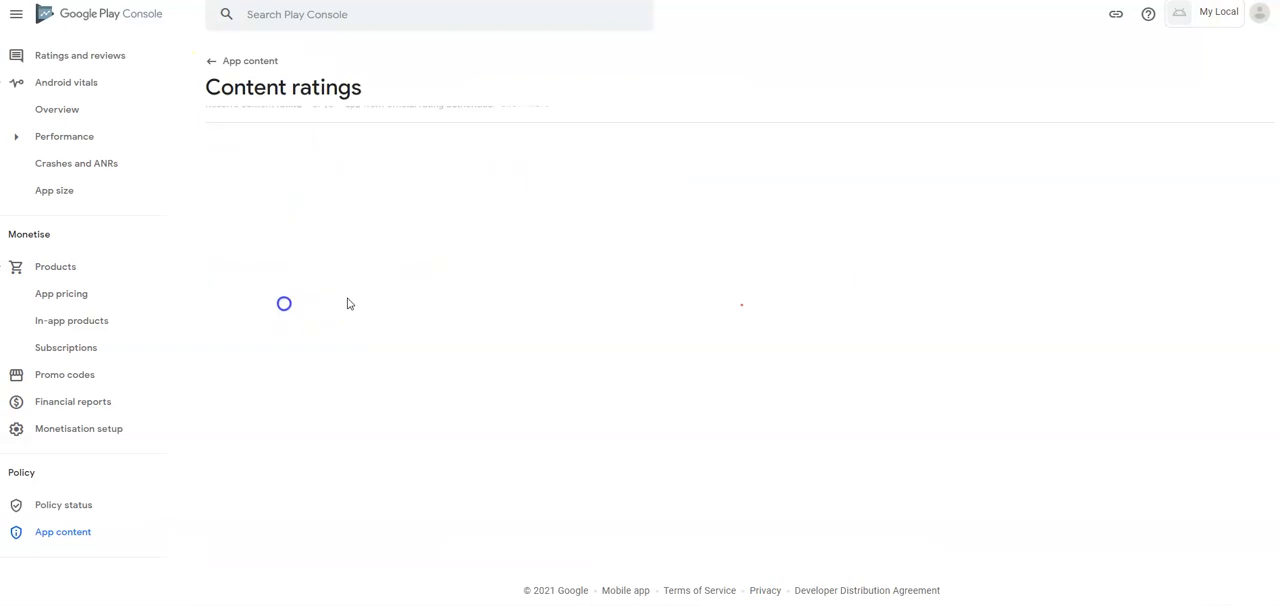
pyautogui.click(448, 207)
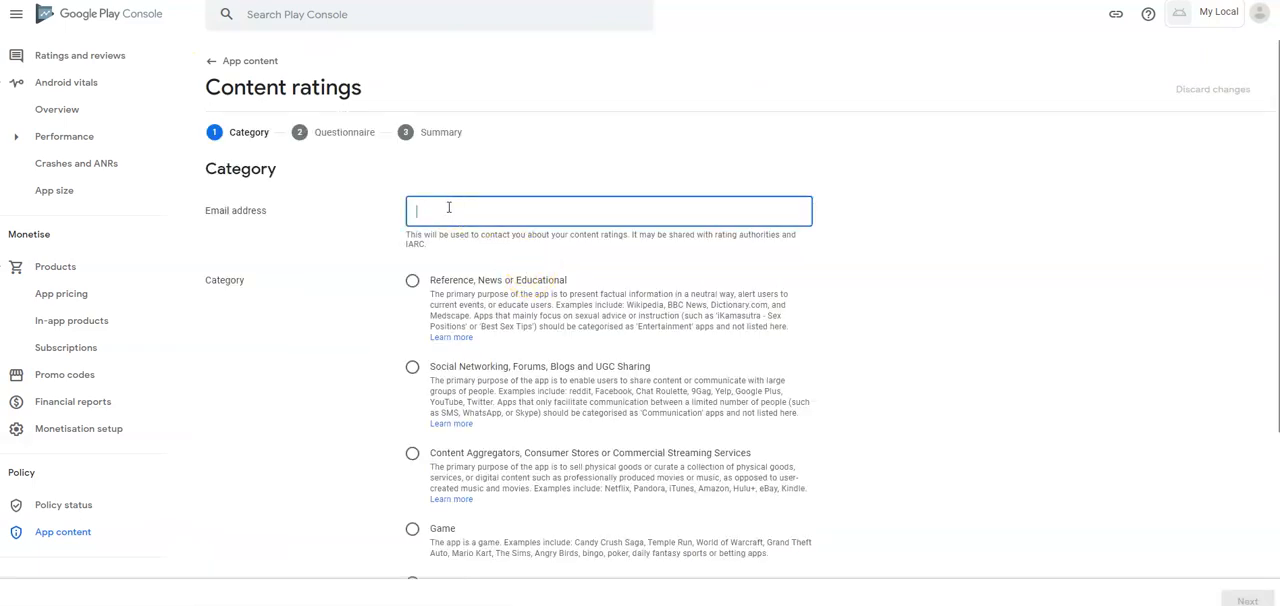
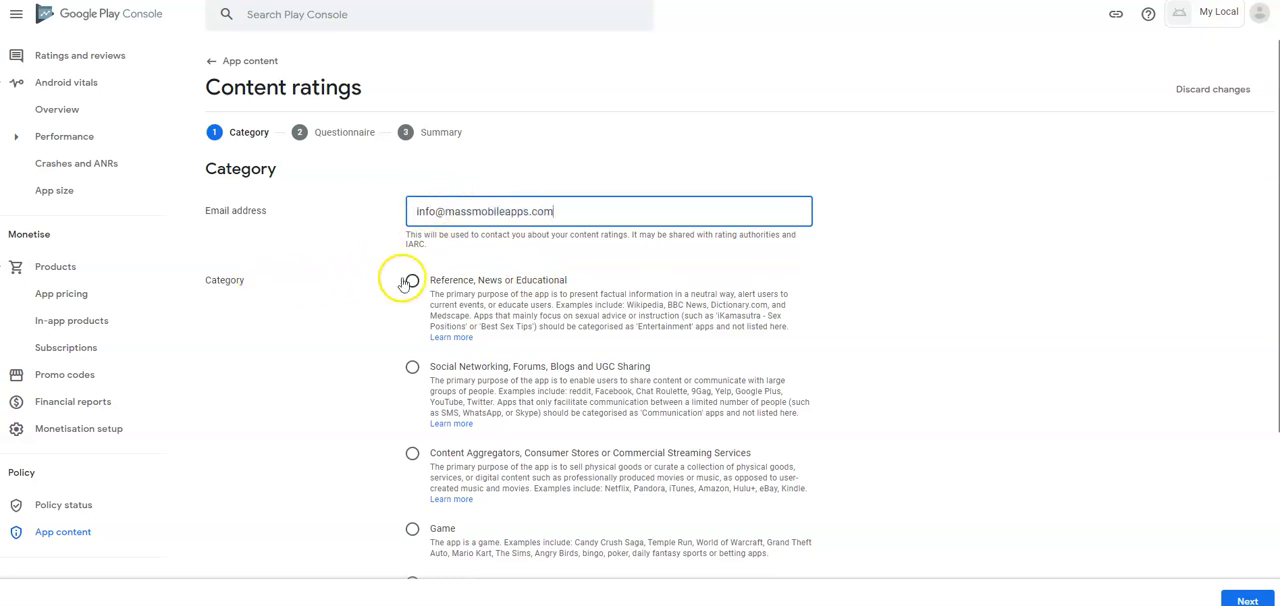
pyautogui.scroll(-3, 402, 278)
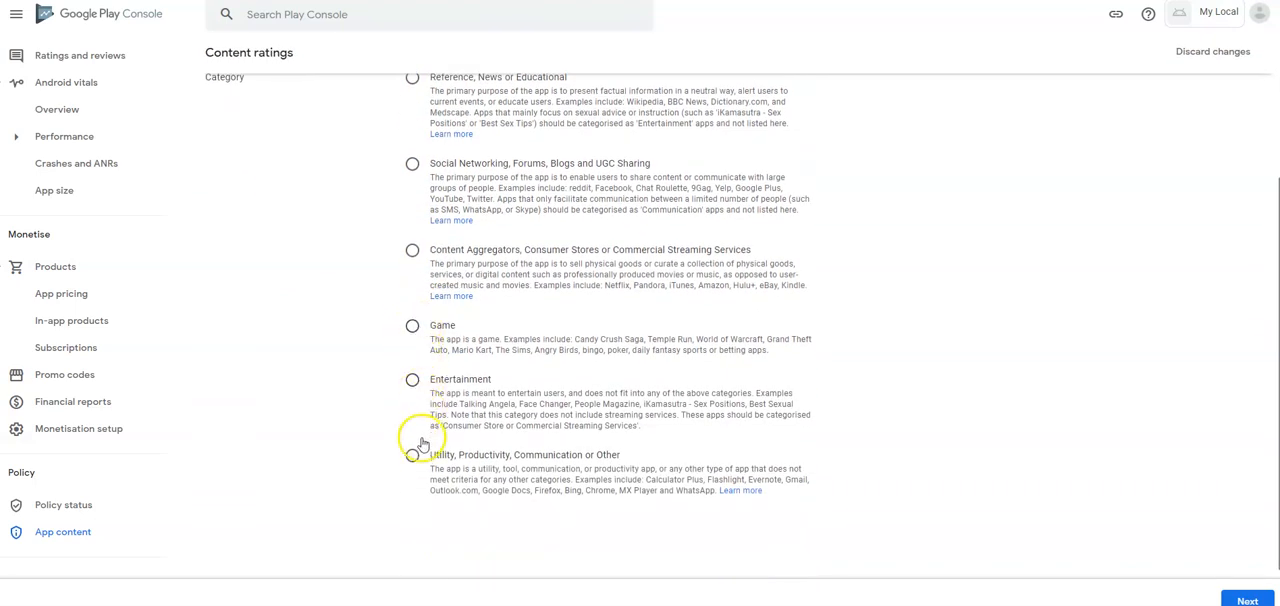
pyautogui.scroll(-1, 608, 434)
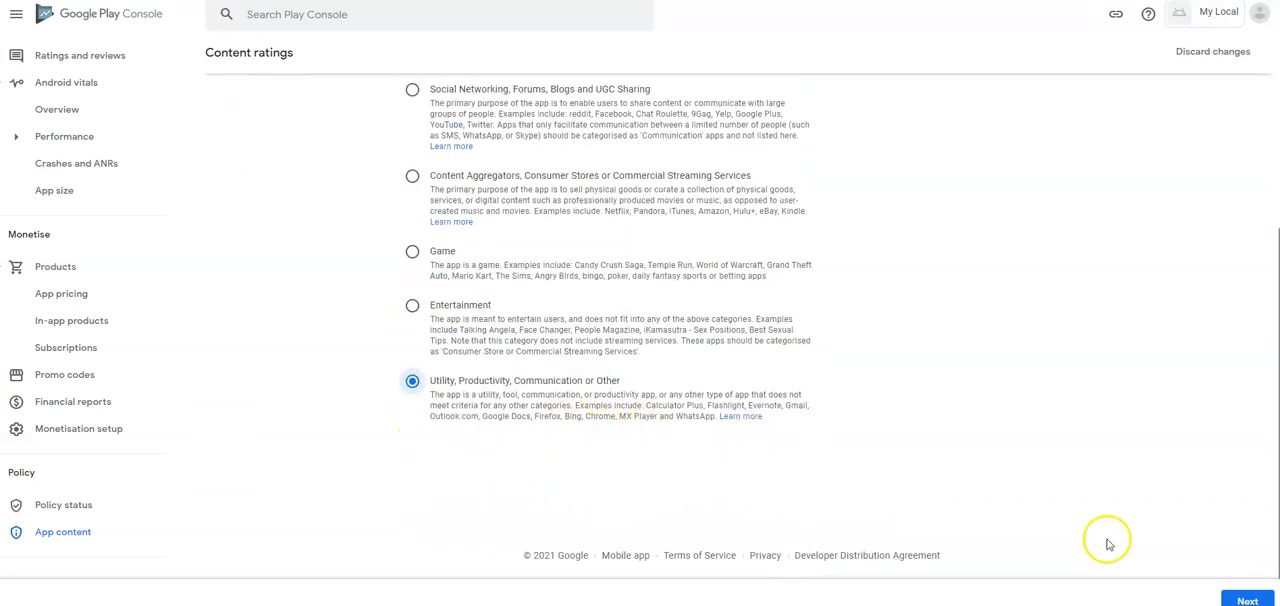
pyautogui.click(1247, 600)
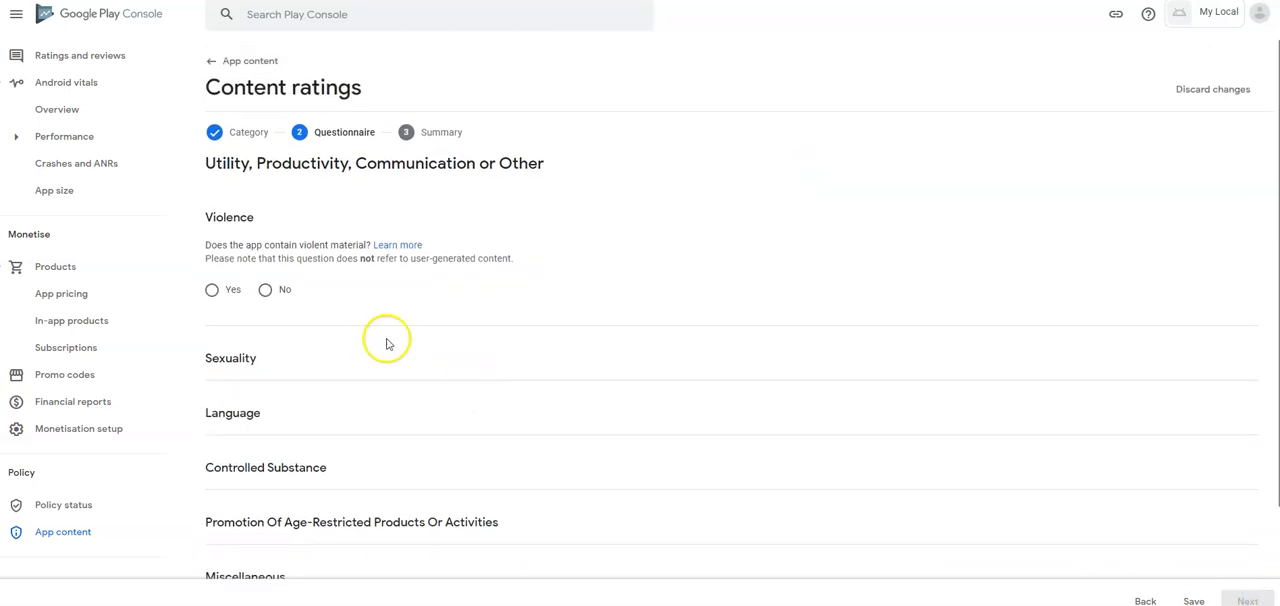
# - Answer No to the violence, sexuality, language, controlled substance and age-restricted promotion questions
pyautogui.click(266, 290)
pyautogui.click(266, 431)
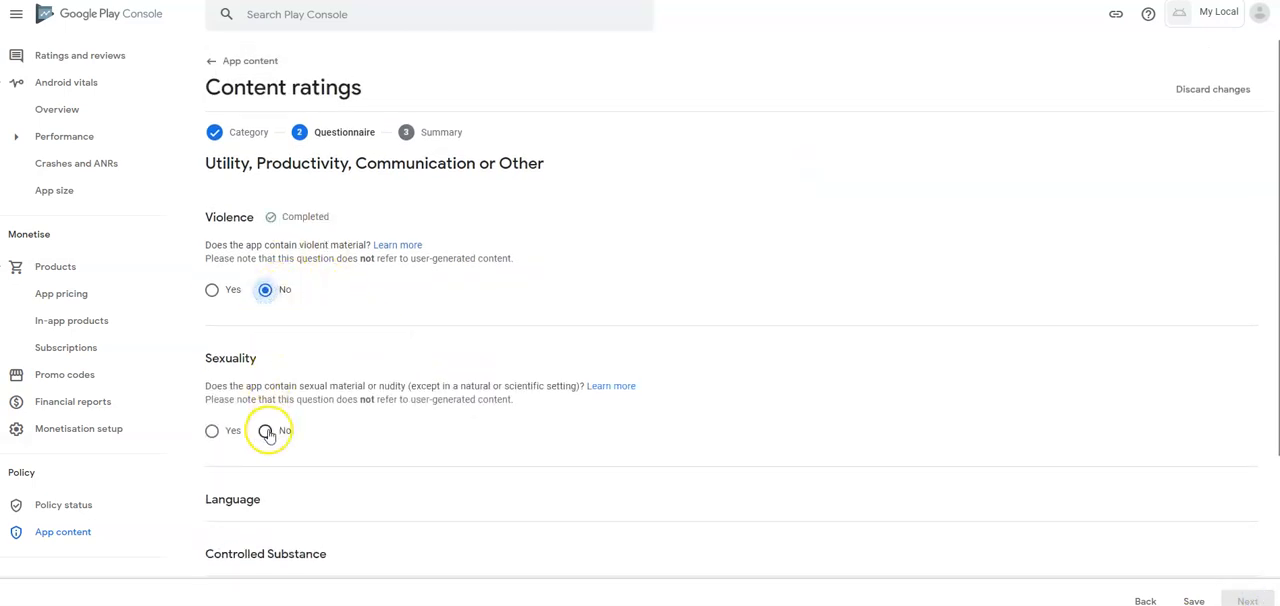
pyautogui.scroll(-2, 298, 403)
pyautogui.click(265, 301)
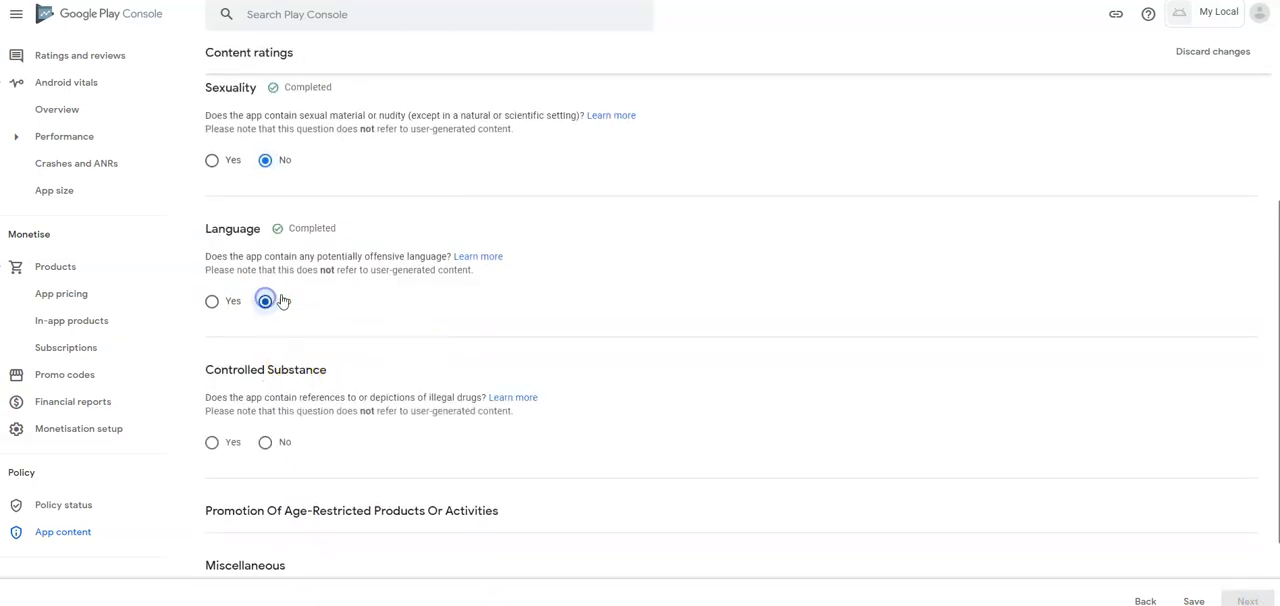
pyautogui.click(265, 408)
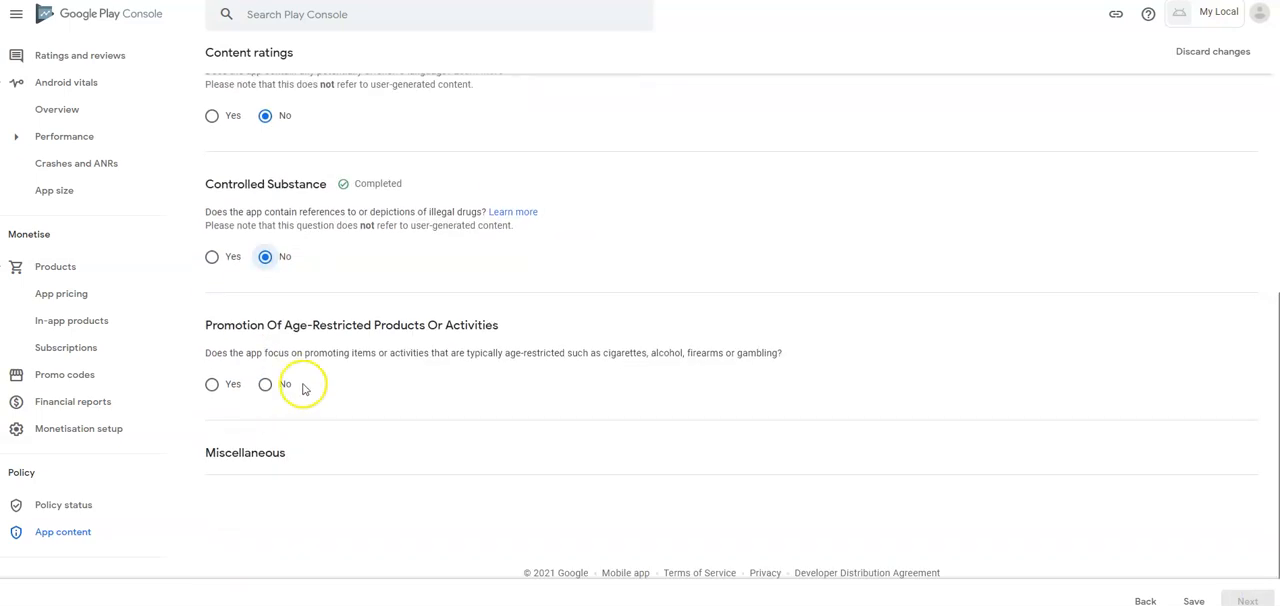
pyautogui.click(266, 384)
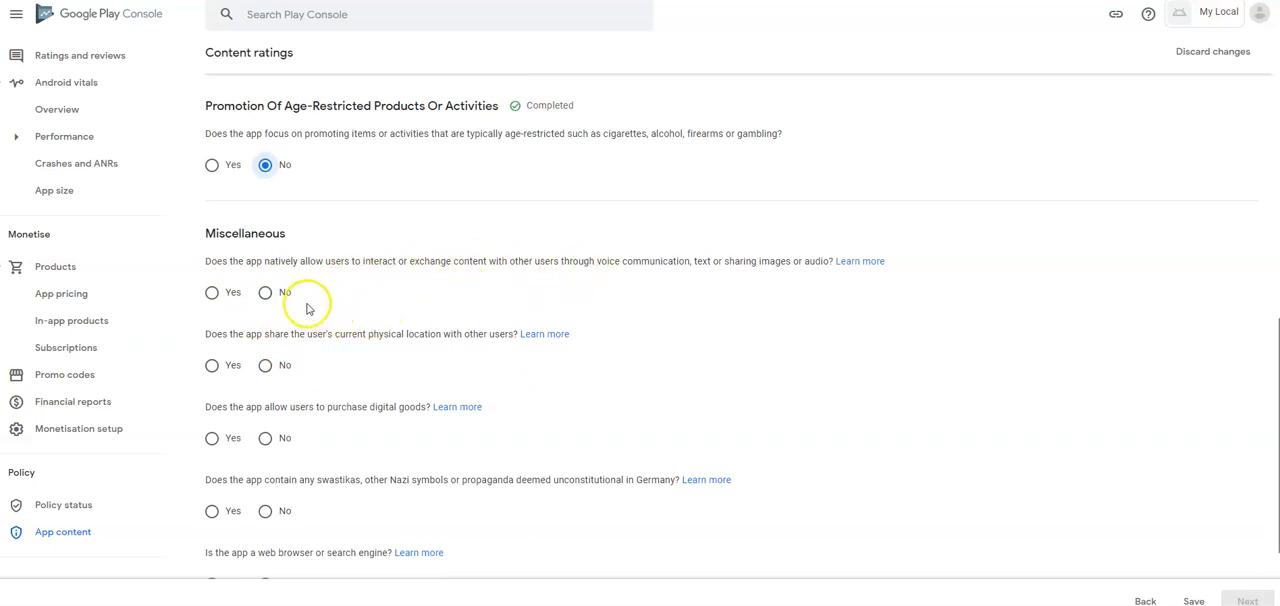
# - Answer No to all five Miscellaneous questions, from user interaction and location sharing through to web browser or search engine
pyautogui.click(267, 293)
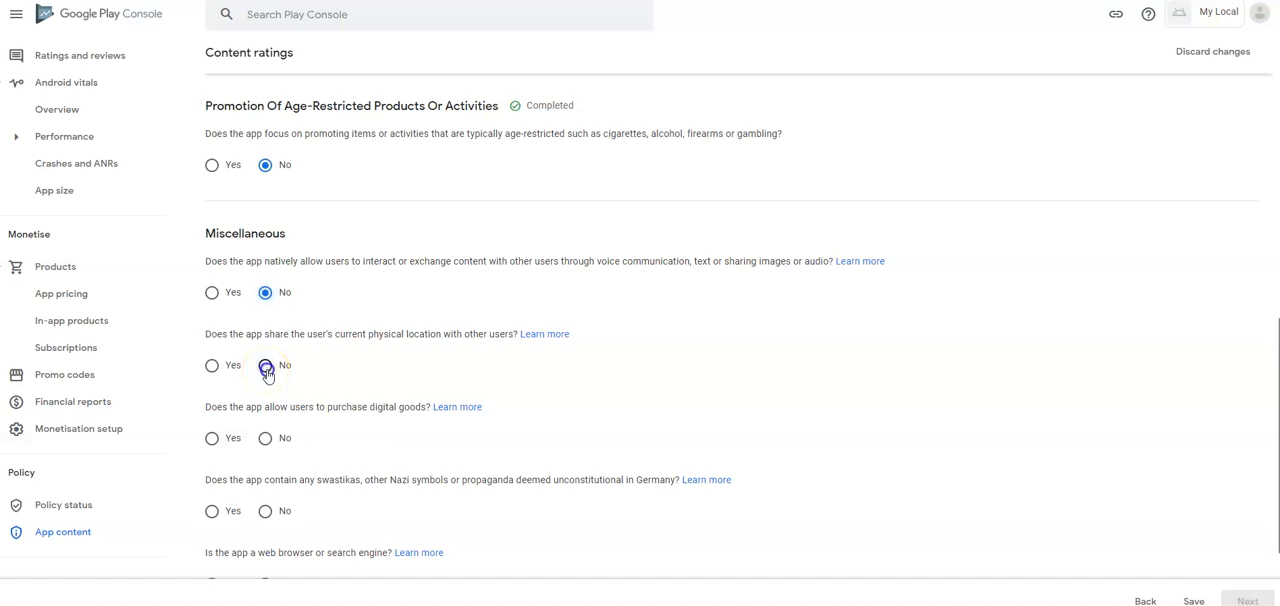
pyautogui.click(266, 367)
pyautogui.scroll(-2, 266, 340)
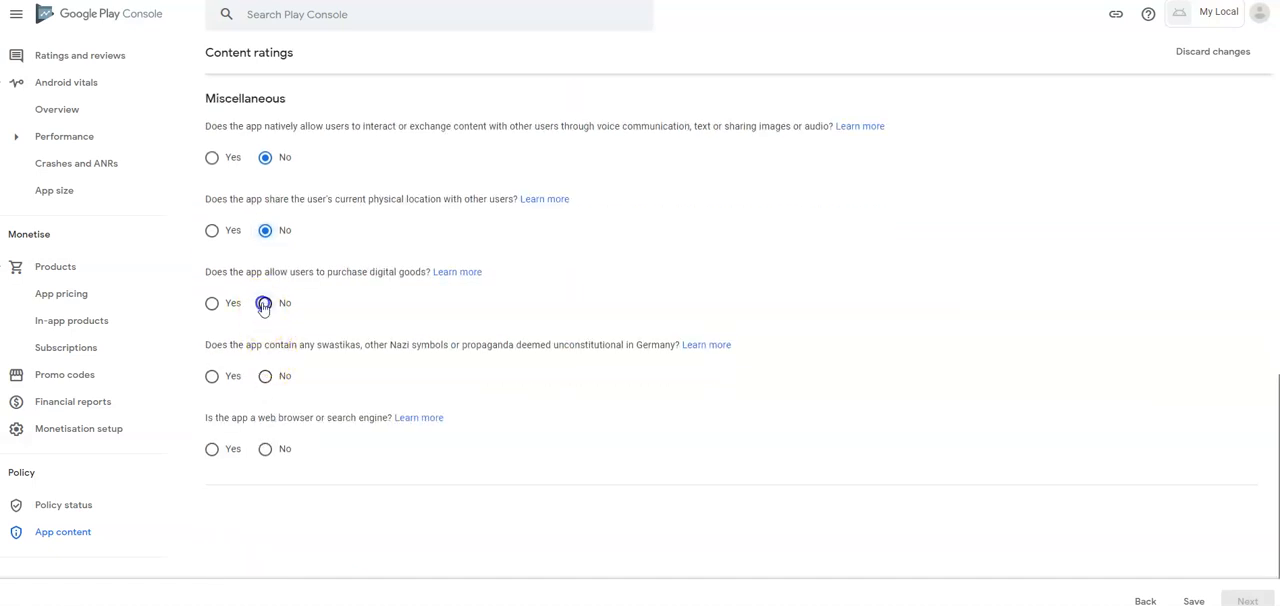
pyautogui.click(266, 373)
pyautogui.click(265, 452)
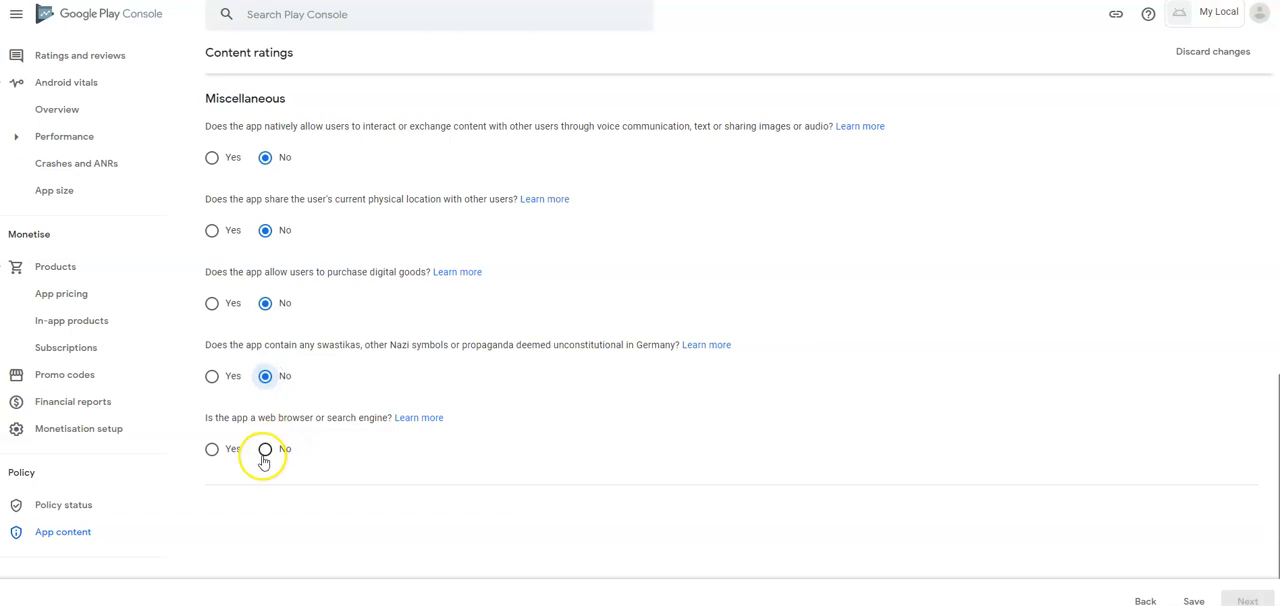
pyautogui.scroll(-1, 760, 517)
# - Save the completed questionnaire, submit the content ratings and return to the app content list
pyautogui.click(1190, 600)
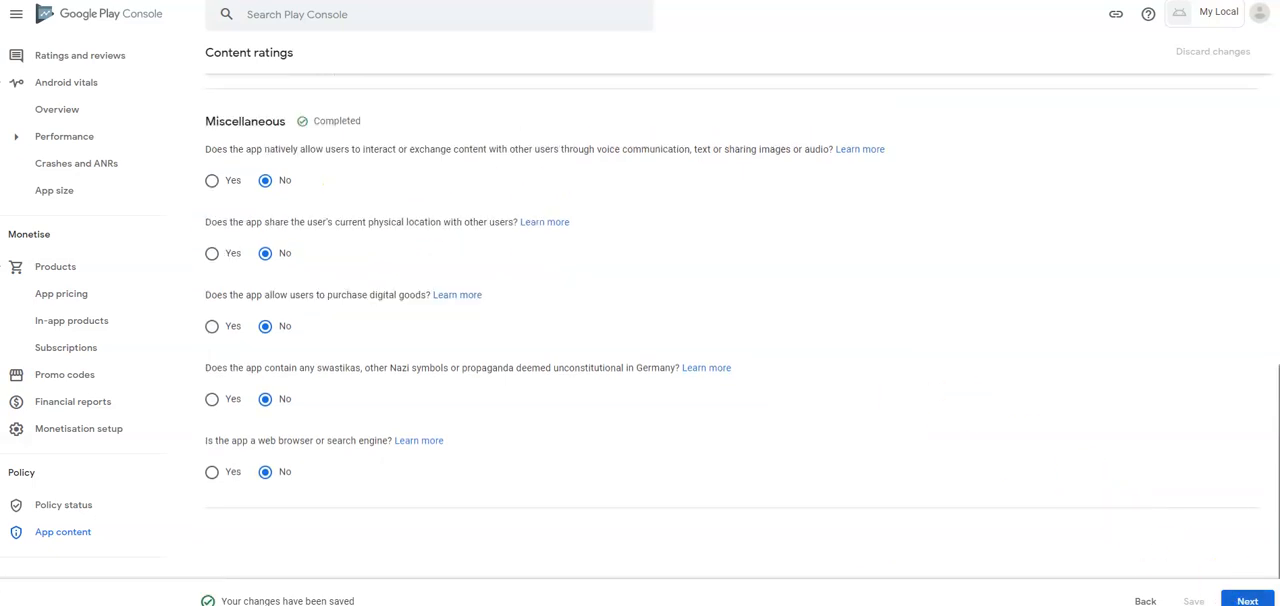
pyautogui.click(1247, 599)
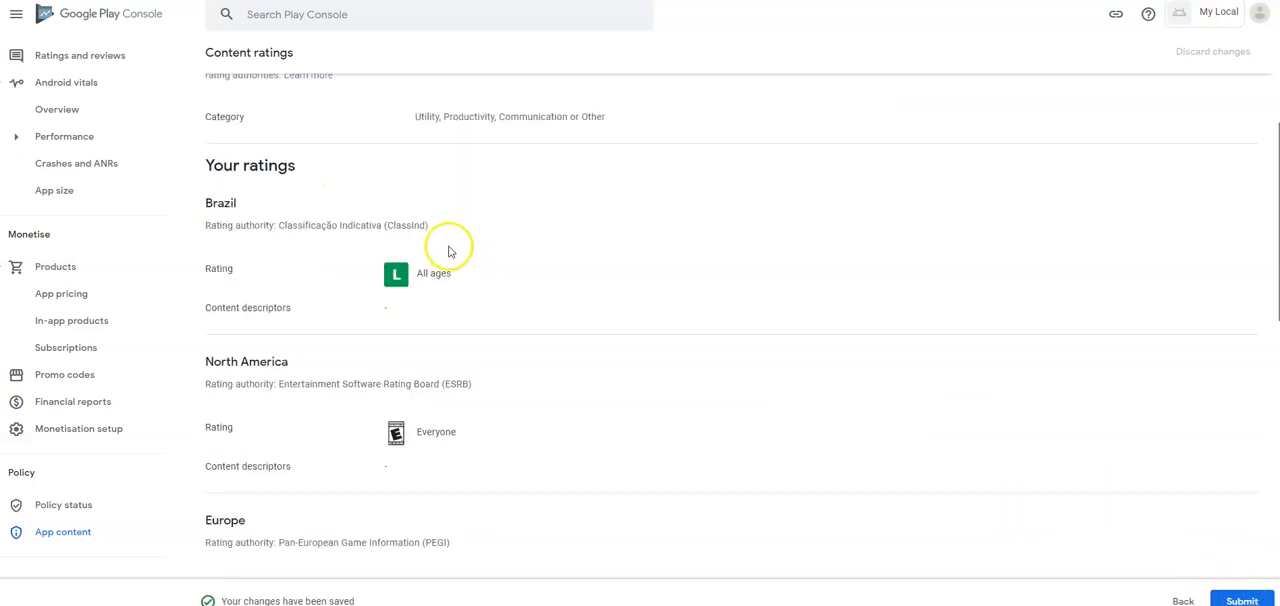
pyautogui.click(1241, 600)
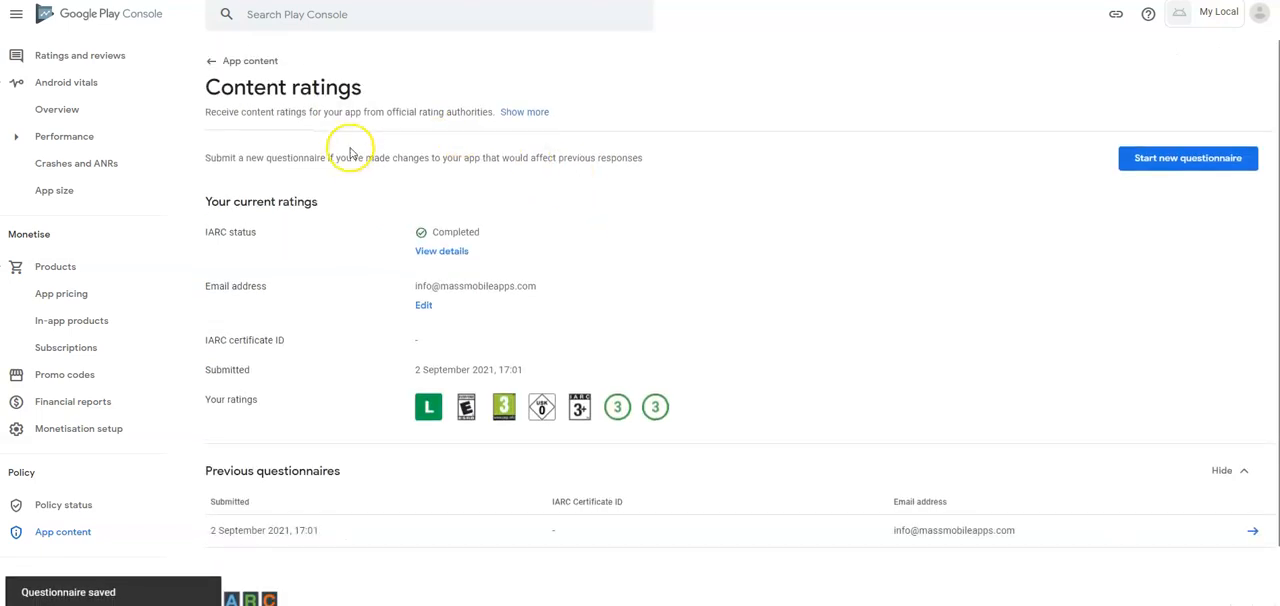
pyautogui.click(230, 61)
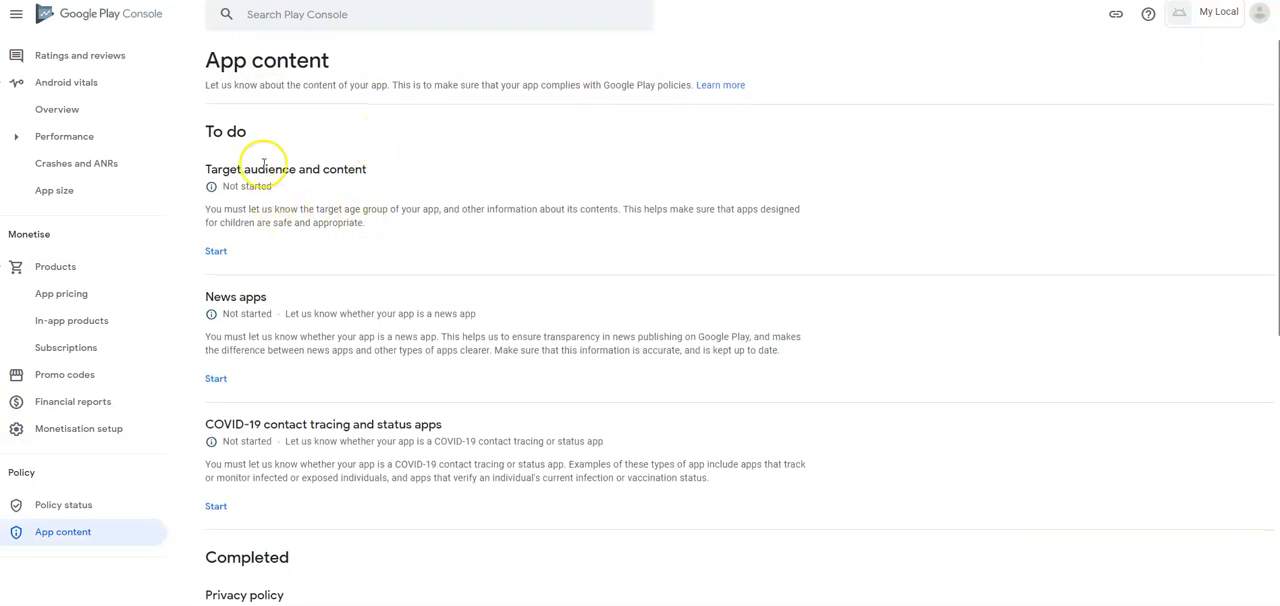
# - Start the target audience and content declaration and set the target age groups to 16-17 and 18 and over
pyautogui.click(217, 252)
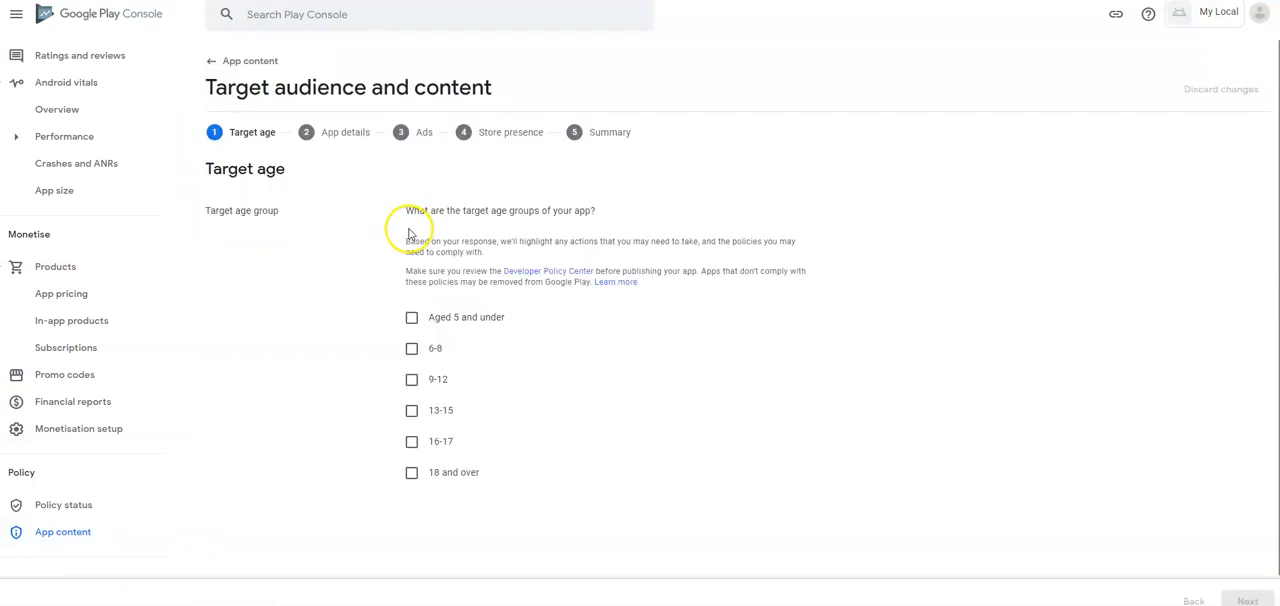
pyautogui.click(413, 442)
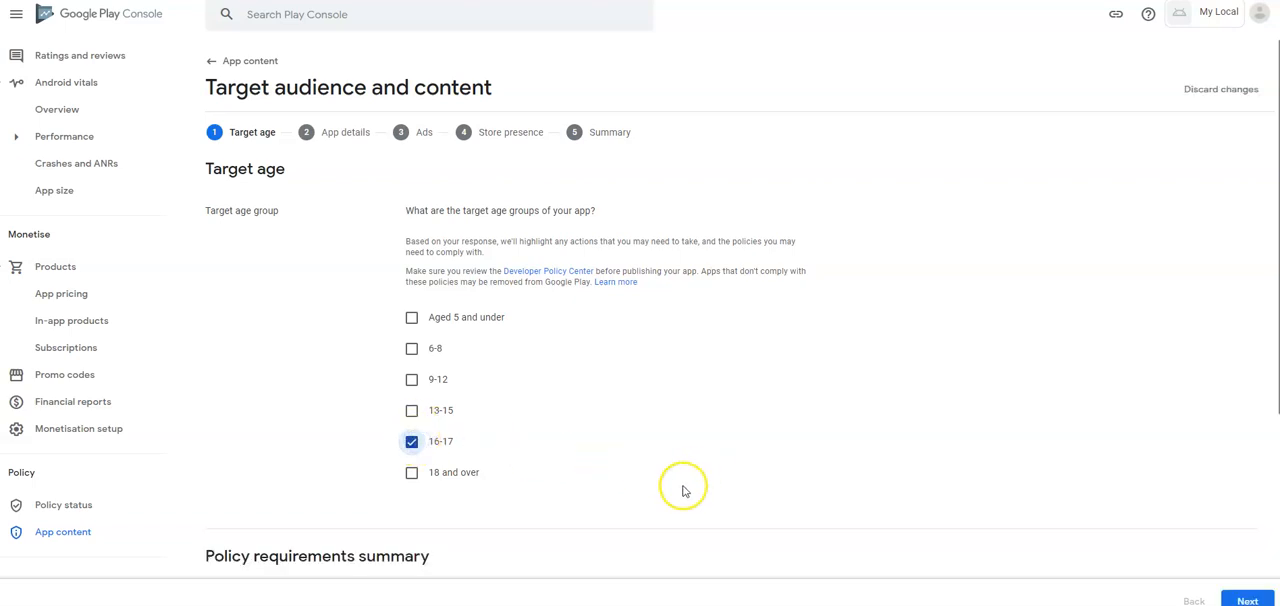
pyautogui.click(426, 480)
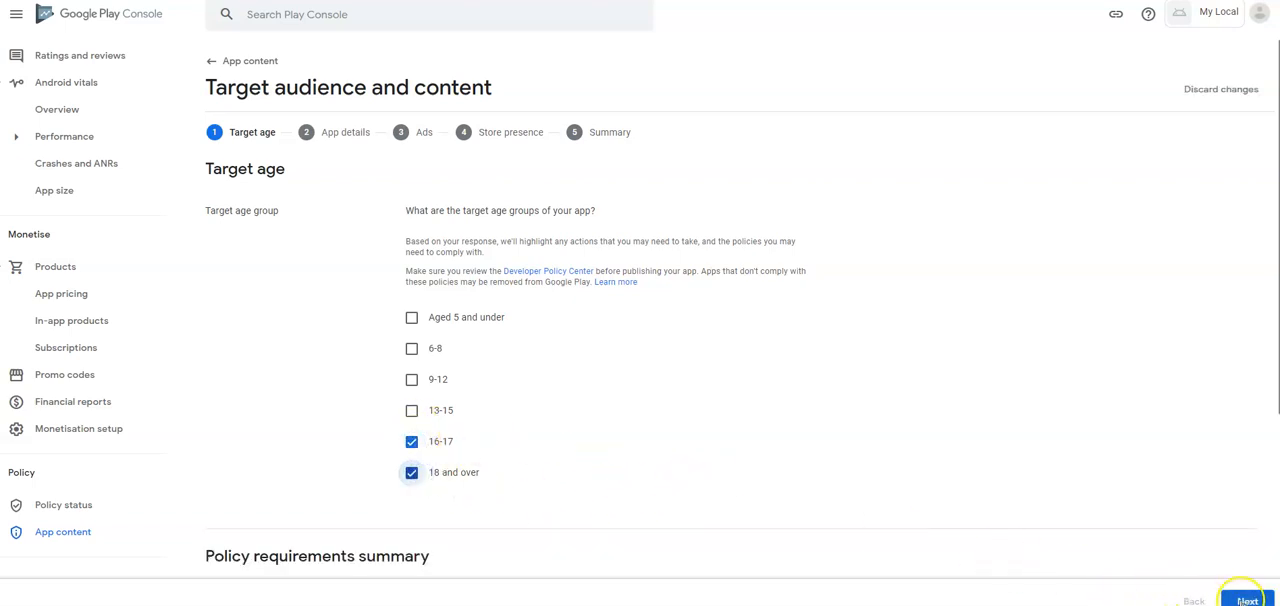
pyautogui.click(1245, 600)
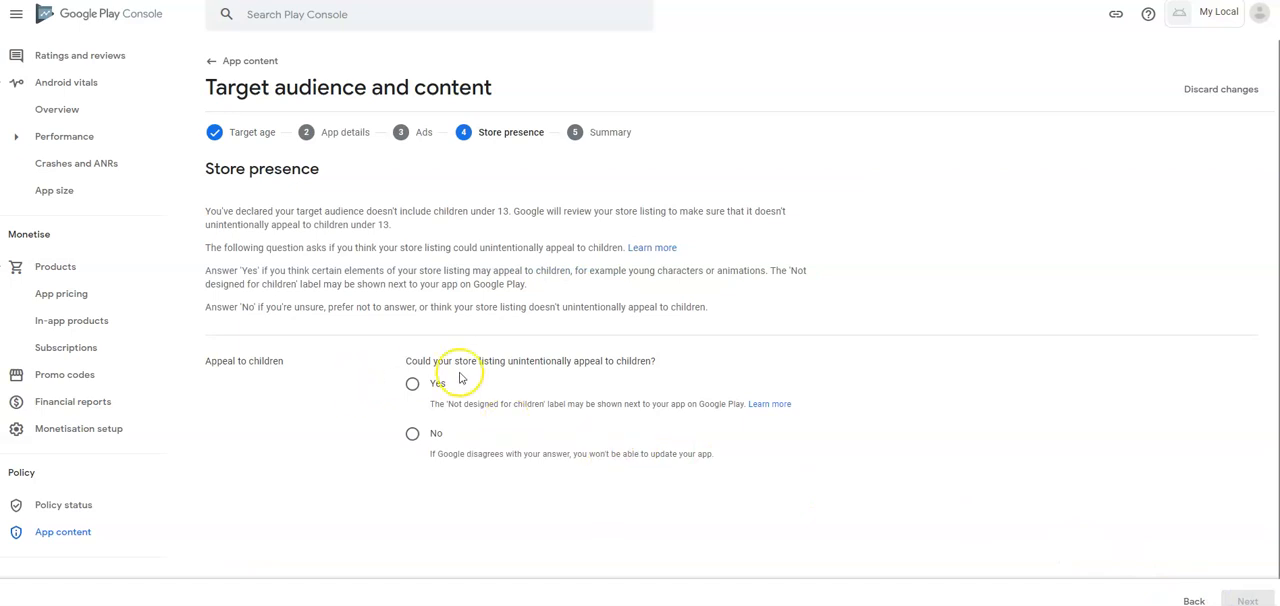
# - Declare that the store listing could not unintentionally appeal to children and save the target audience declaration
pyautogui.click(412, 433)
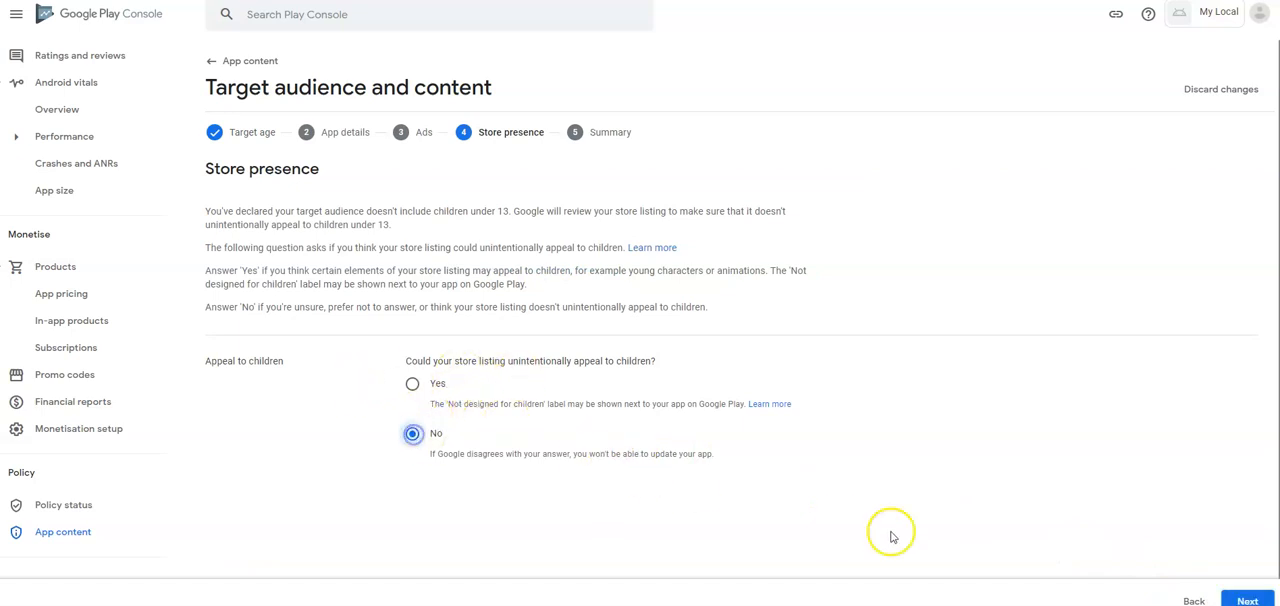
pyautogui.click(1245, 600)
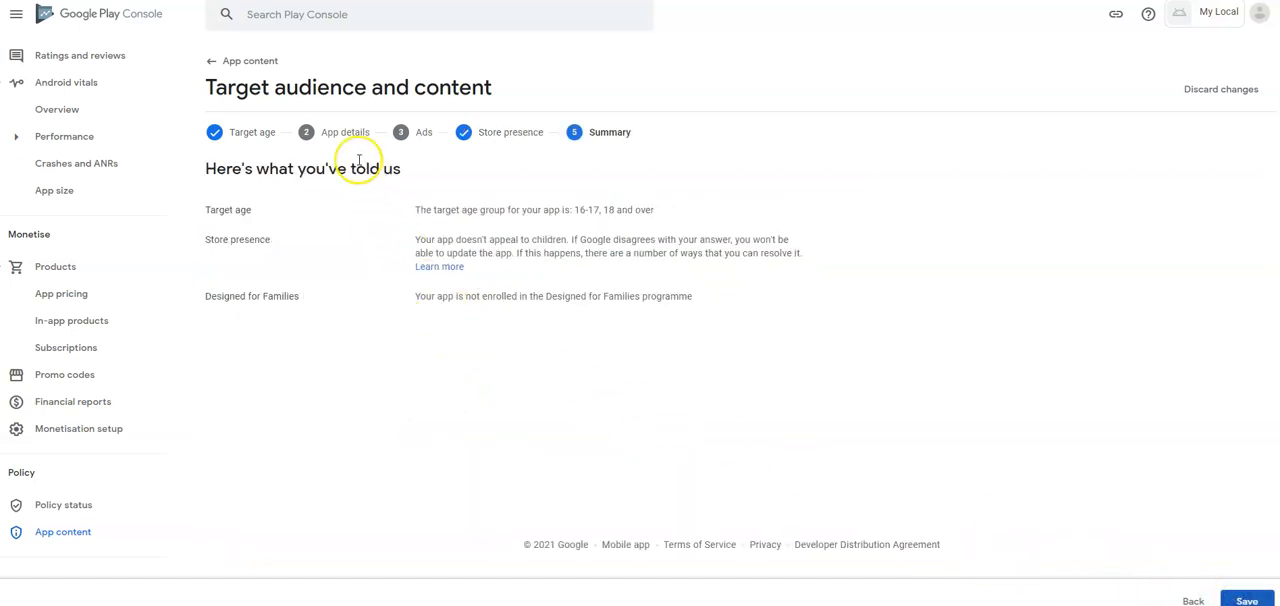
pyautogui.click(1238, 596)
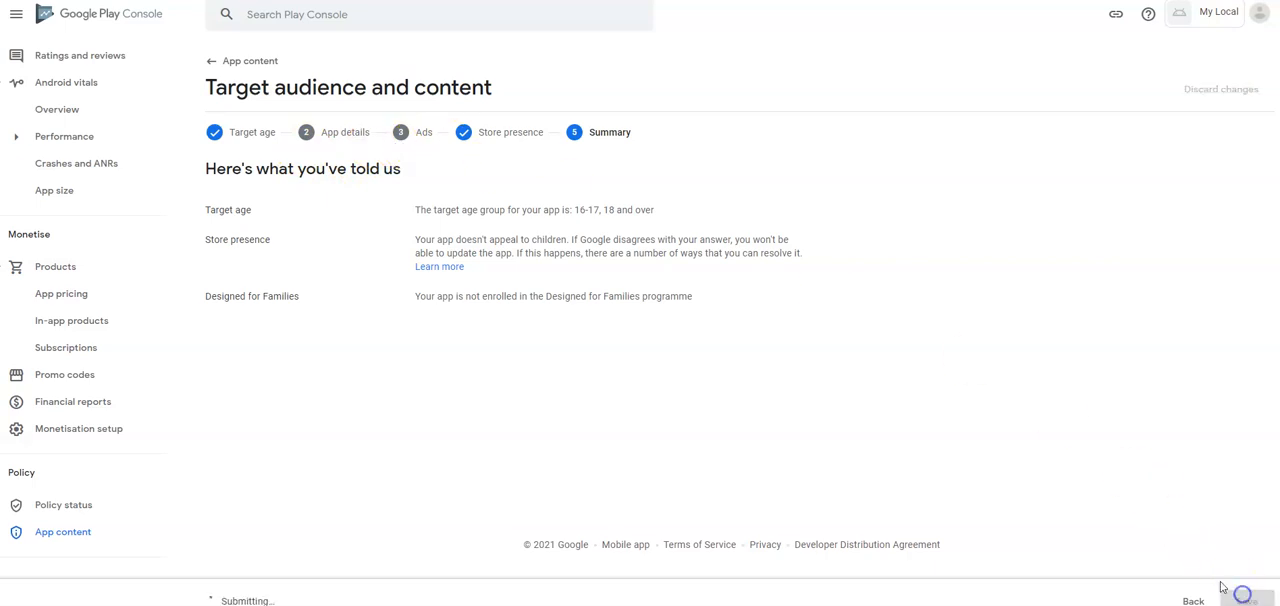
# - Start the News apps declaration, declare that the app is not a news app, save it and return to the app content list
pyautogui.click(212, 58)
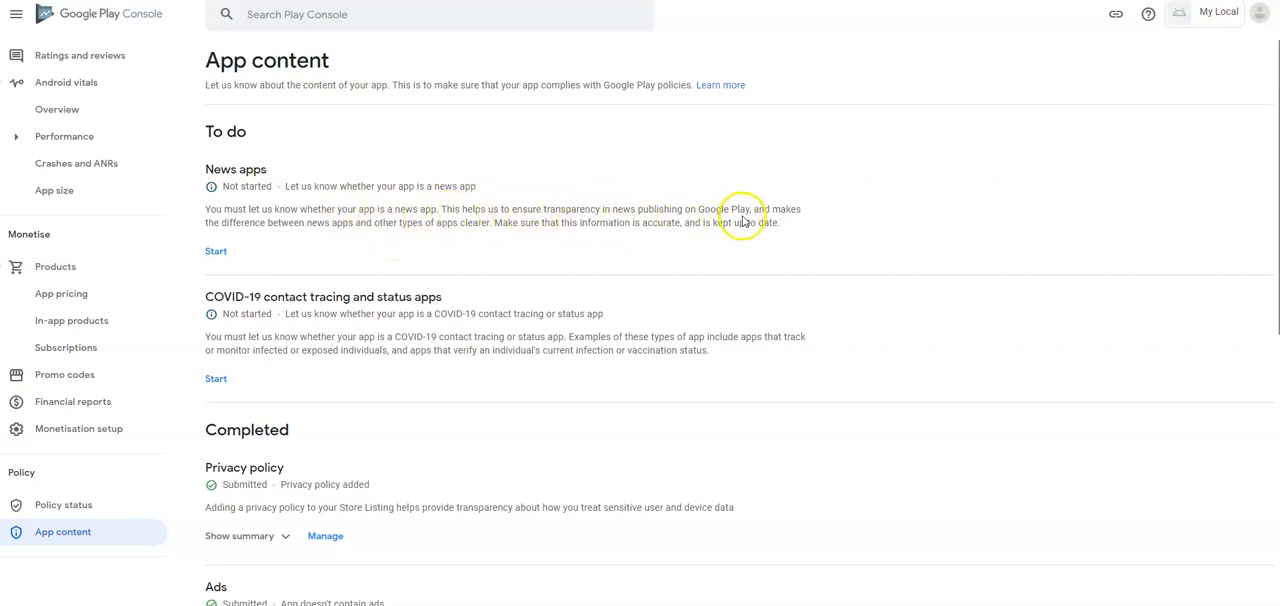
pyautogui.click(216, 251)
pyautogui.click(412, 188)
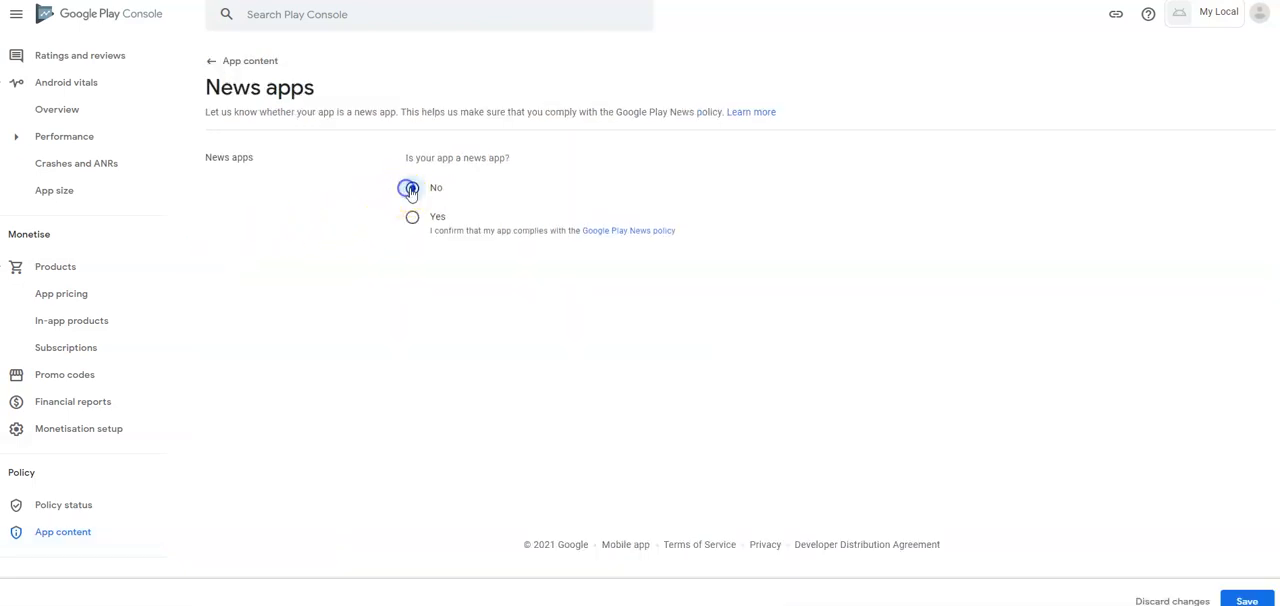
pyautogui.click(1234, 597)
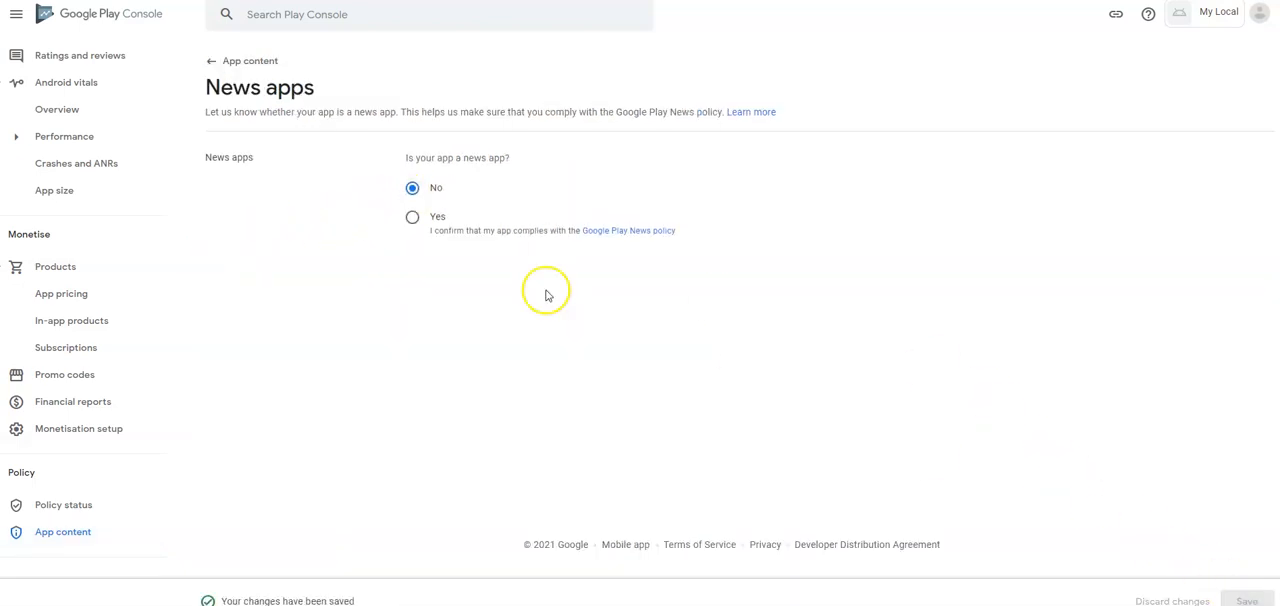
pyautogui.click(216, 61)
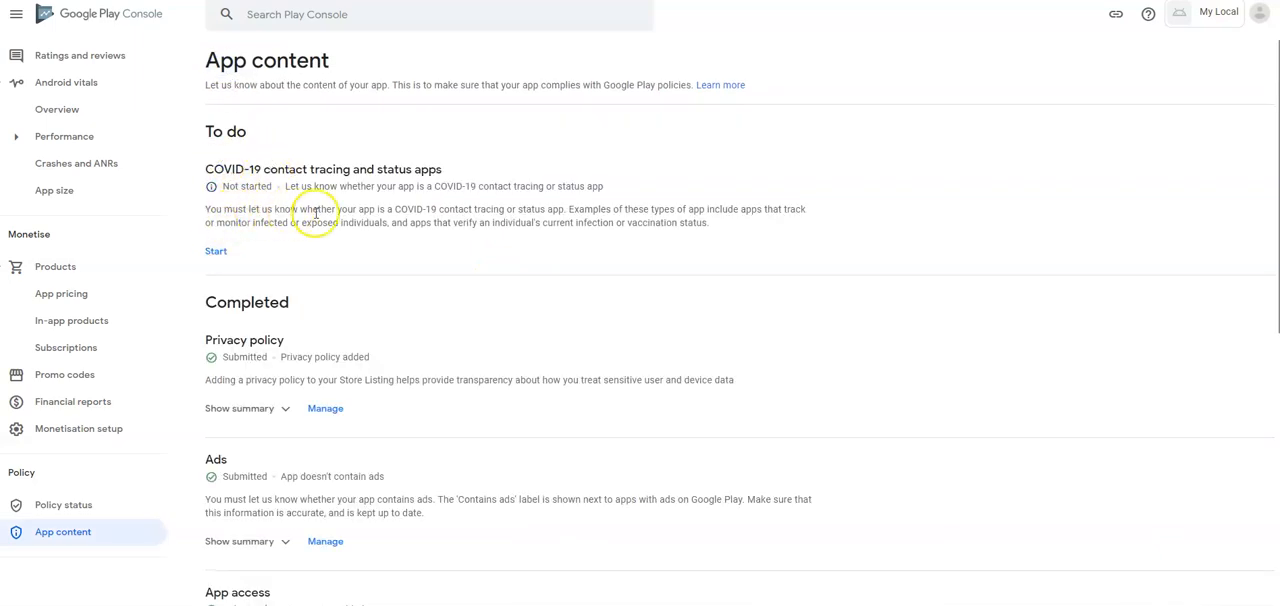
# - Declare that the app is not a publicly available COVID-19 contact tracing or status app, save and review the completed declarations
pyautogui.click(216, 251)
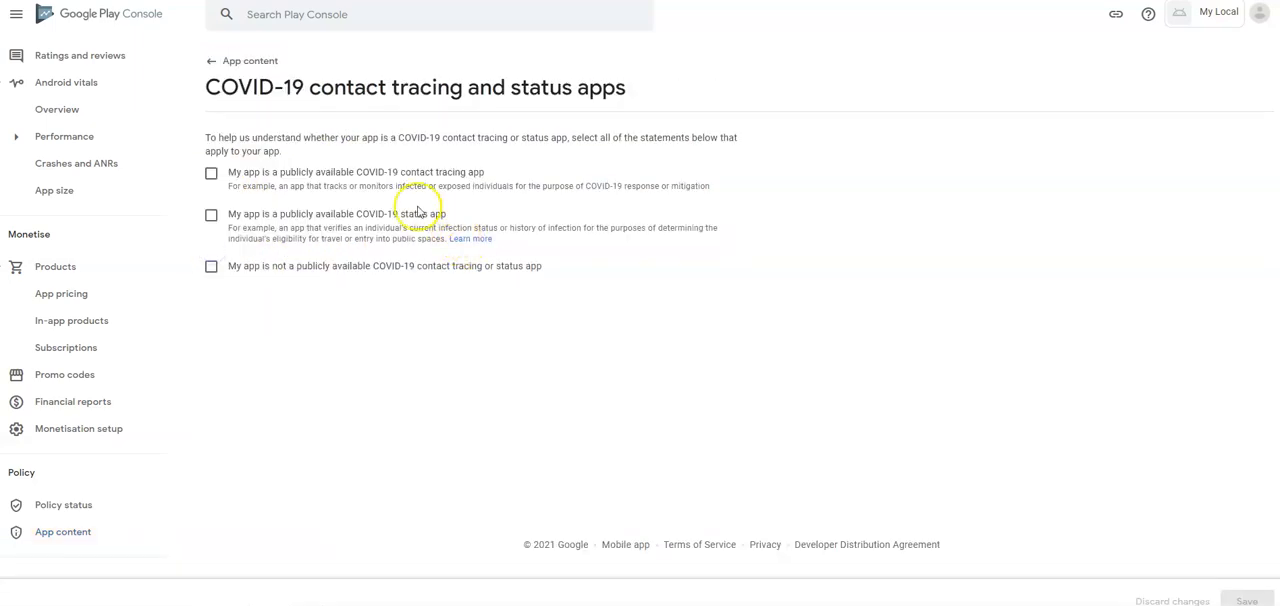
pyautogui.click(212, 268)
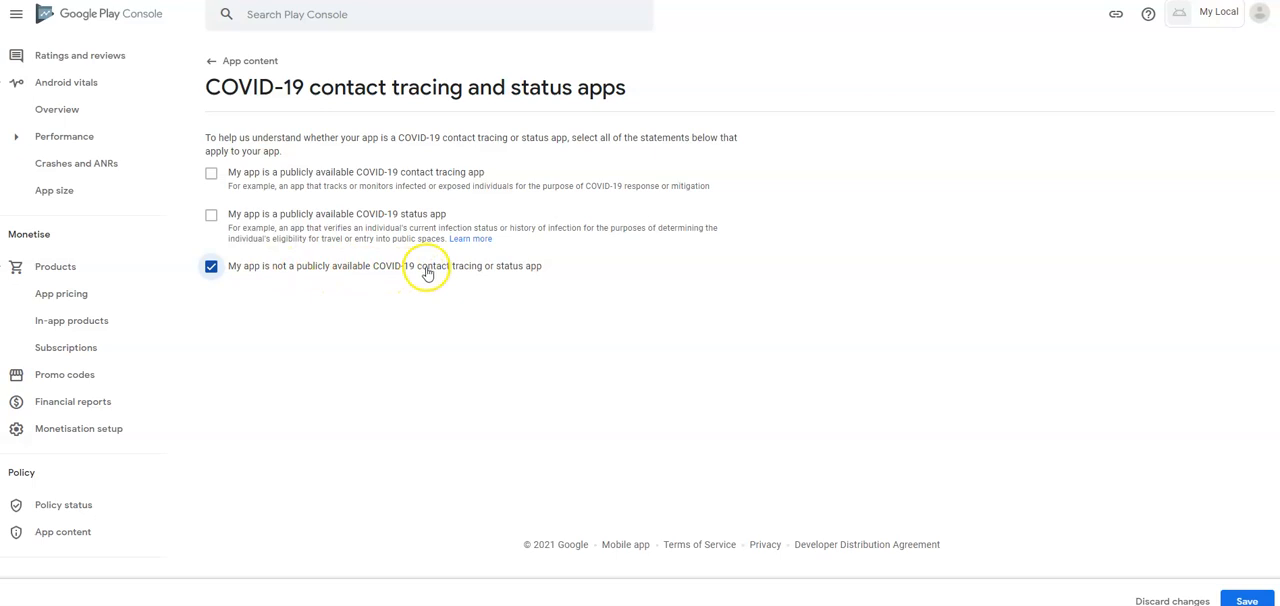
pyautogui.click(1245, 600)
pyautogui.click(229, 60)
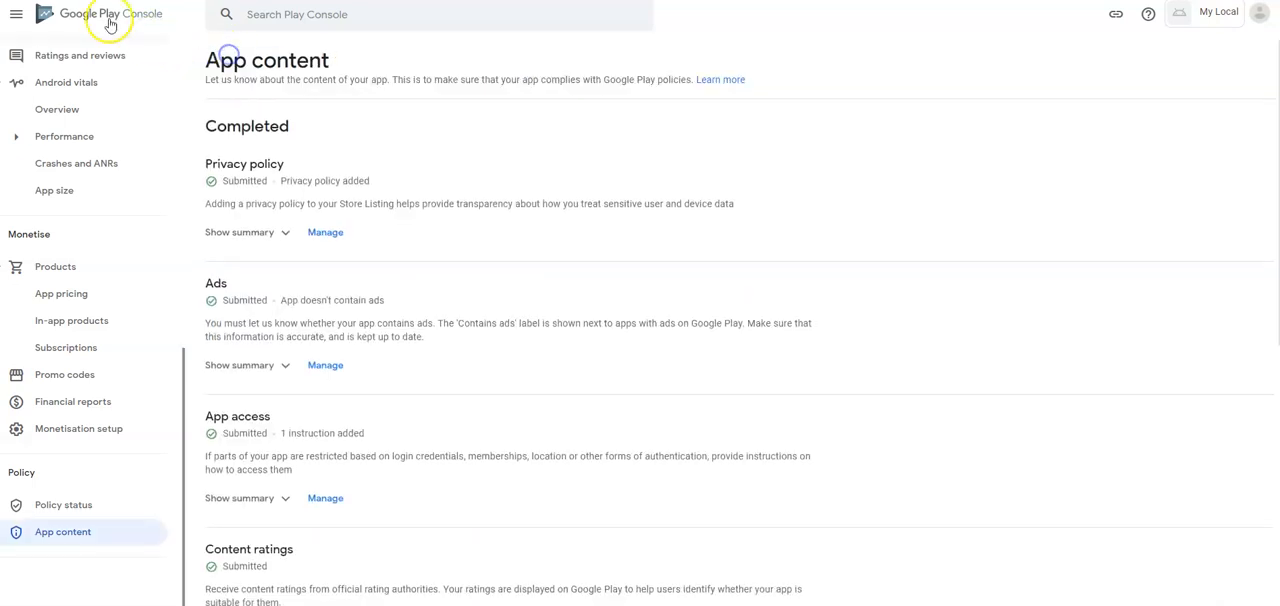
pyautogui.scroll(-5, 323, 171)
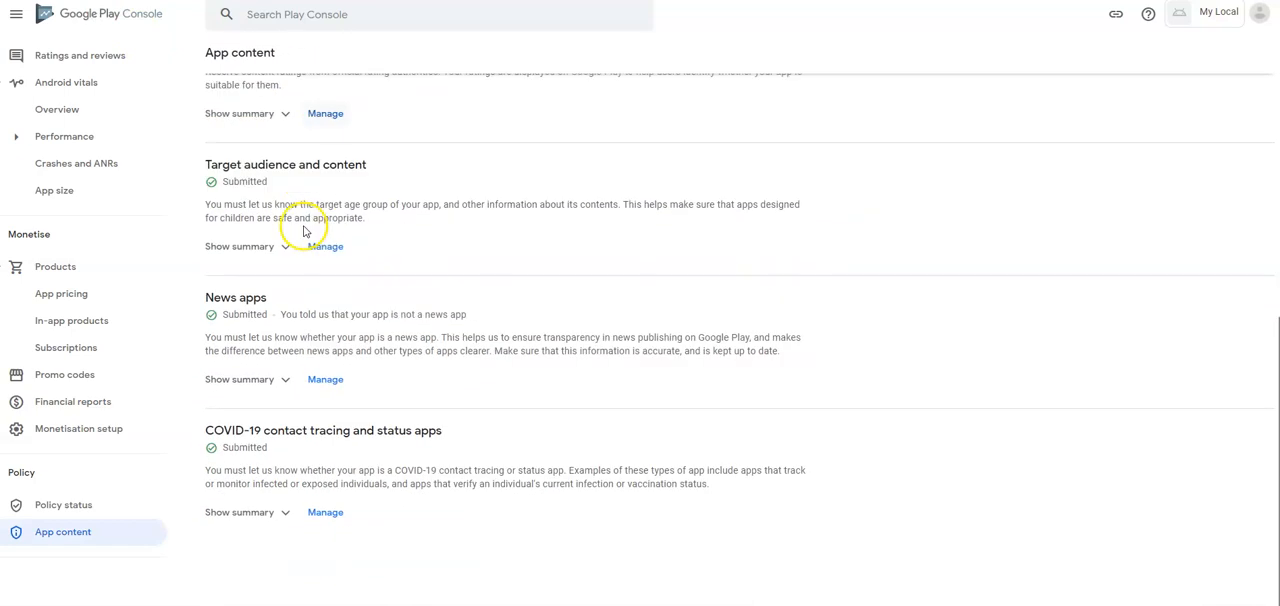
pyautogui.scroll(5, 323, 357)
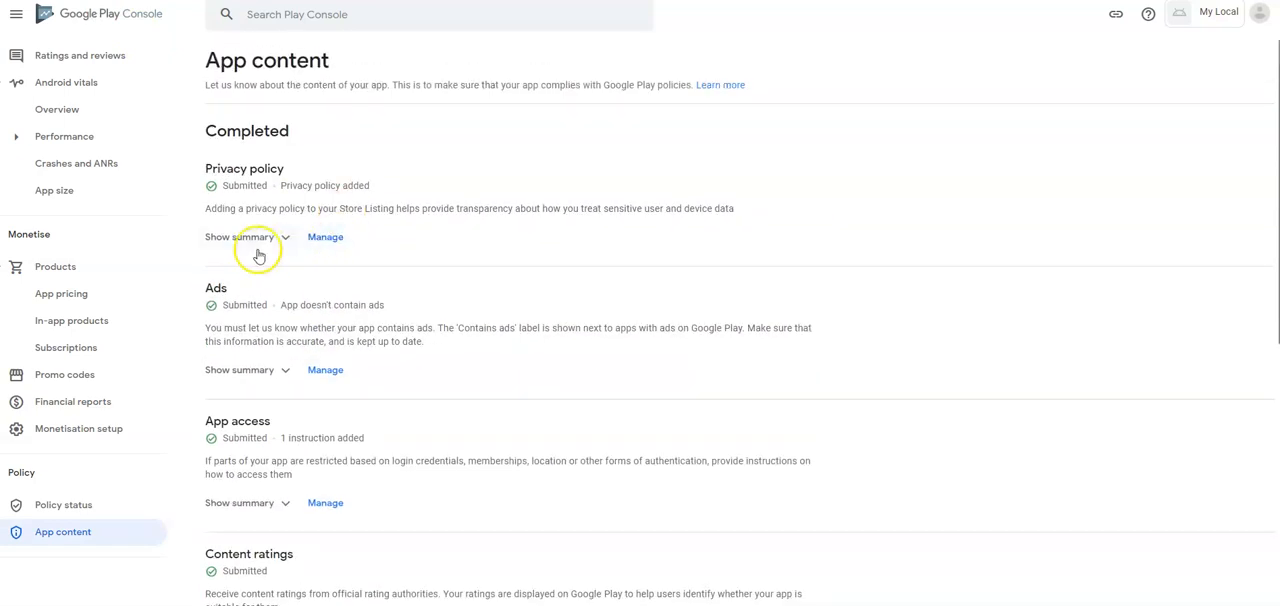
# - Open the main store listing and examine its description fields and the requirements for the icon, feature graphic, video and phone and tablet screenshots
pyautogui.scroll(3, 72, 190)
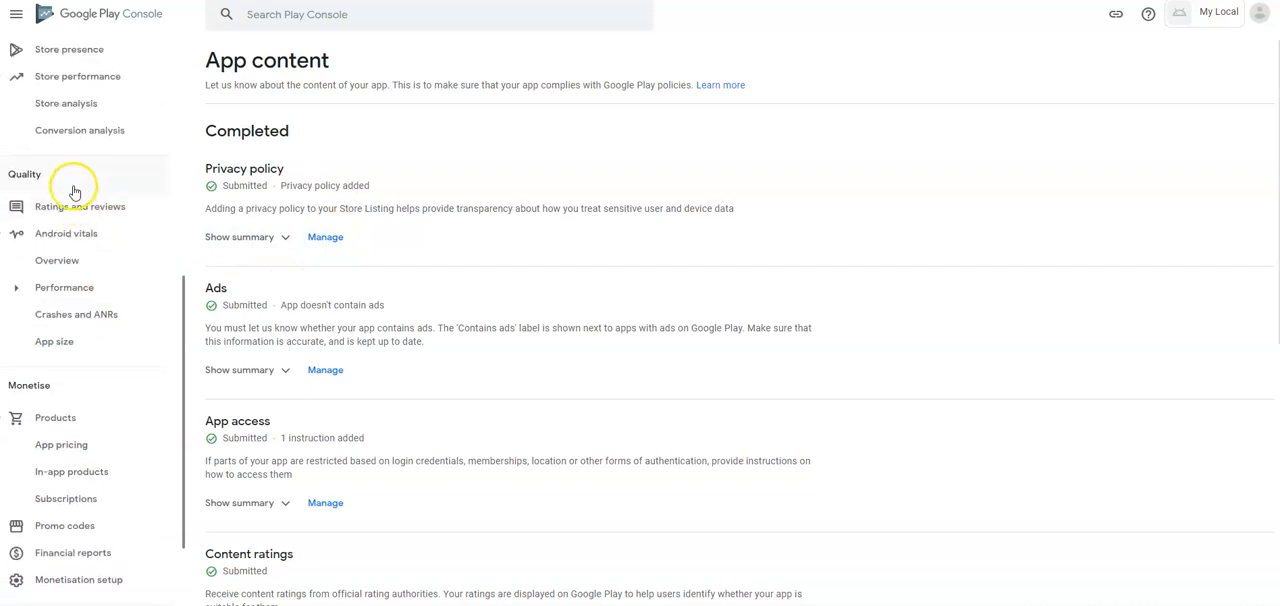
pyautogui.scroll(1, 82, 155)
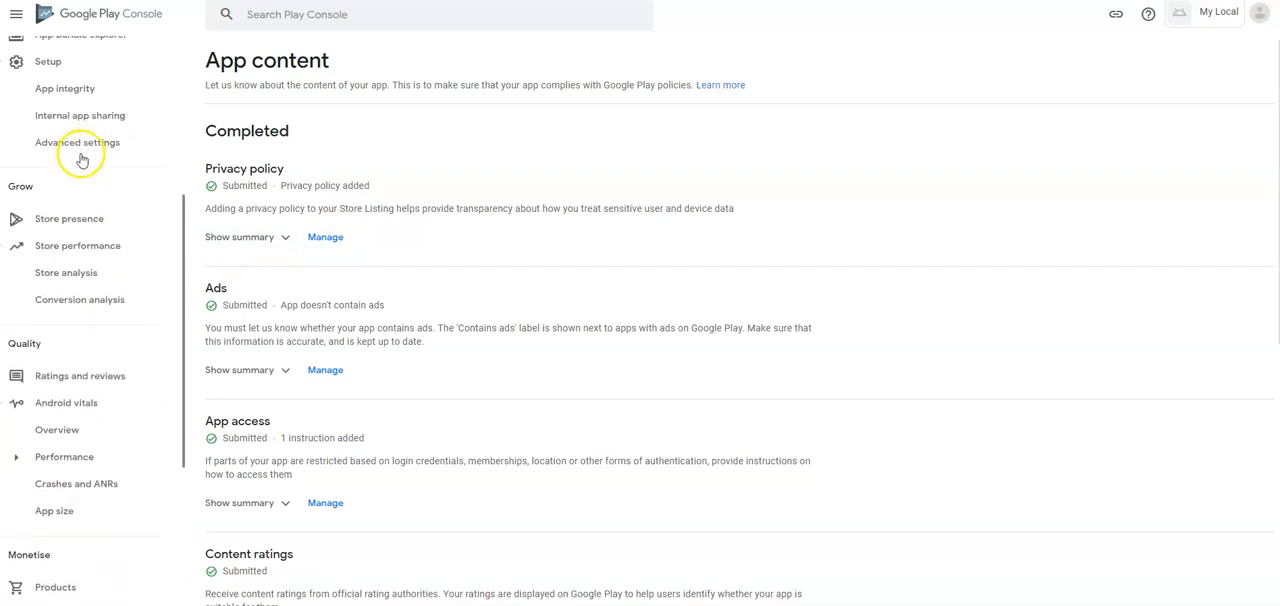
pyautogui.click(79, 226)
pyautogui.click(93, 271)
pyautogui.scroll(-2, 450, 260)
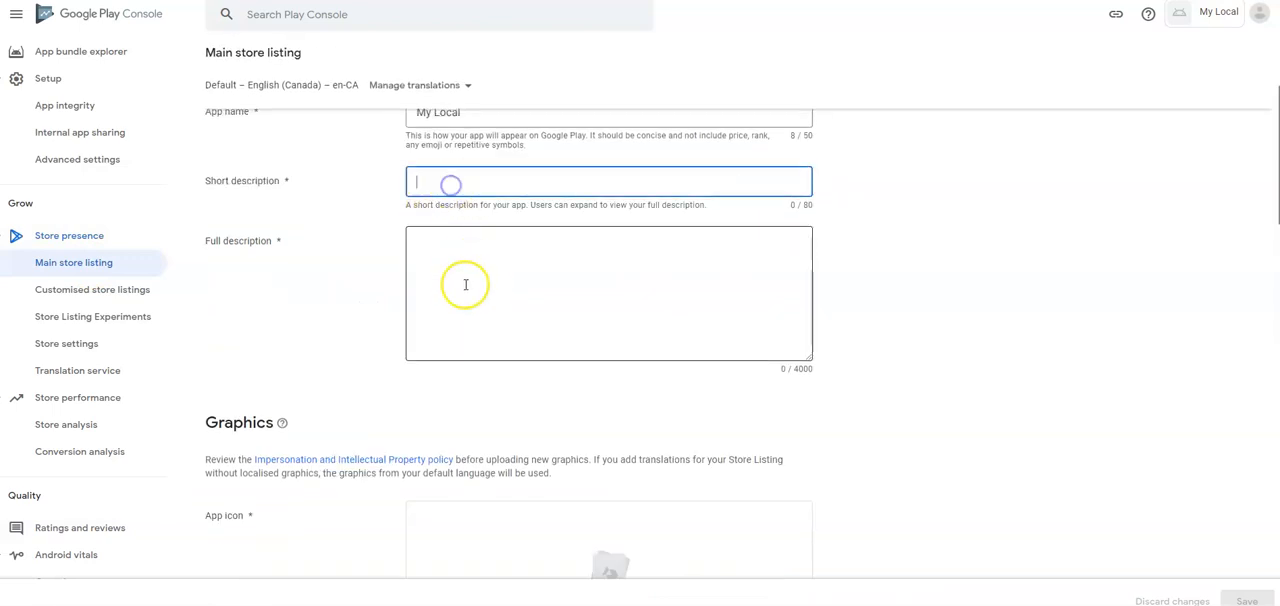
pyautogui.scroll(-3, 463, 286)
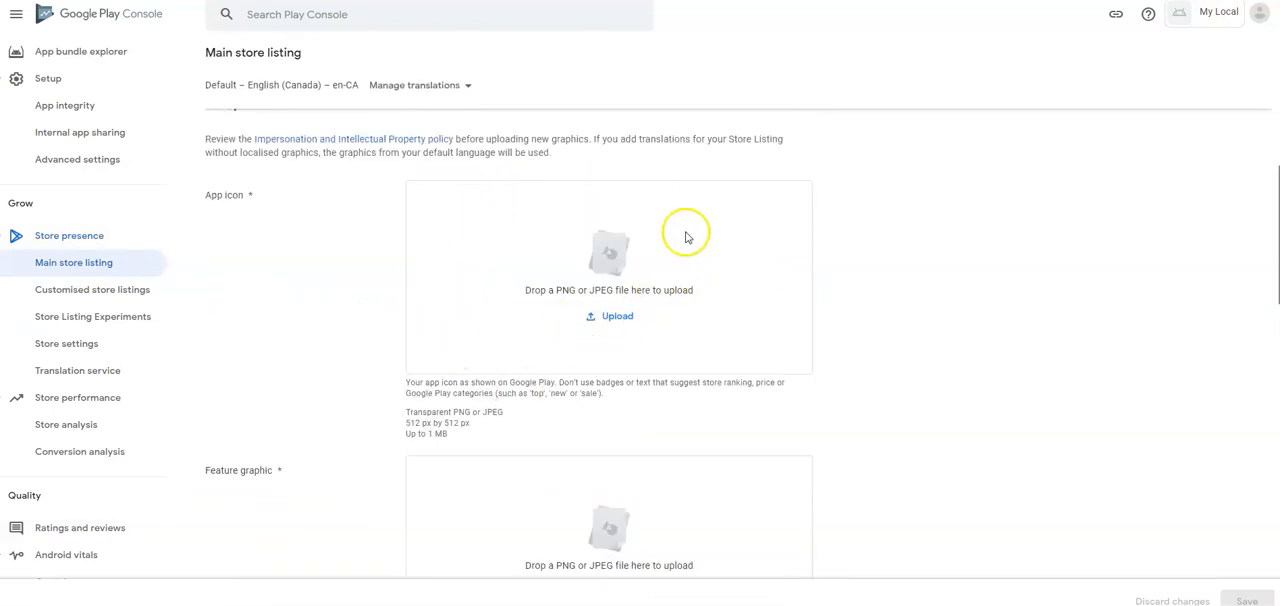
pyautogui.scroll(-4, 686, 234)
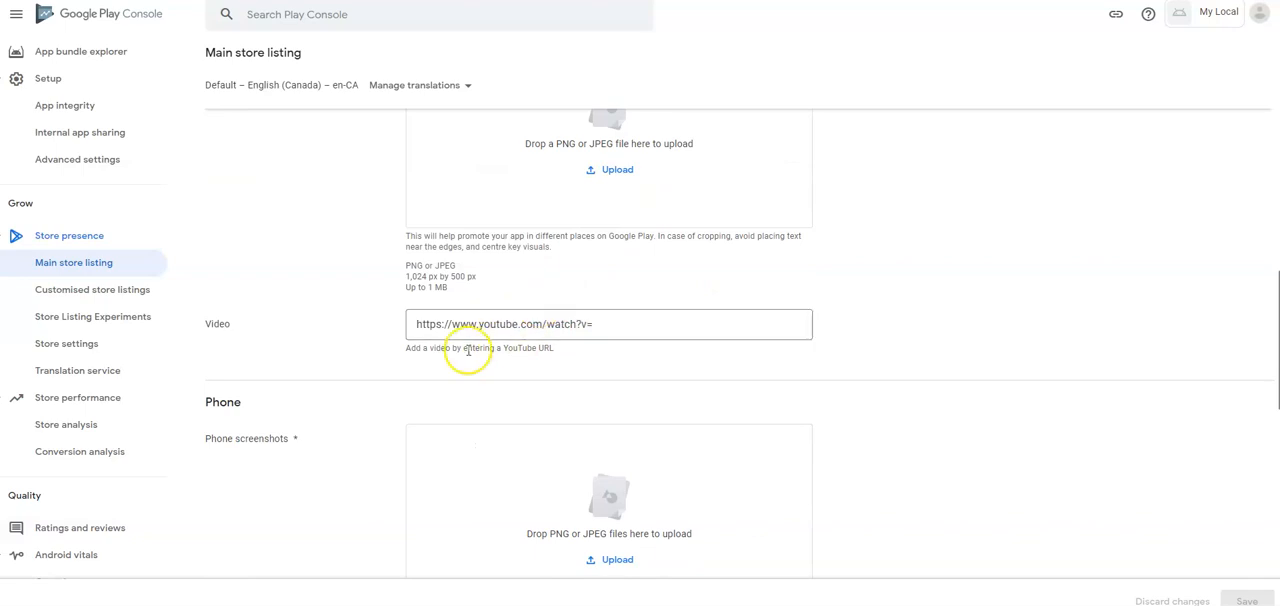
pyautogui.scroll(-2, 571, 400)
pyautogui.scroll(-6, 527, 379)
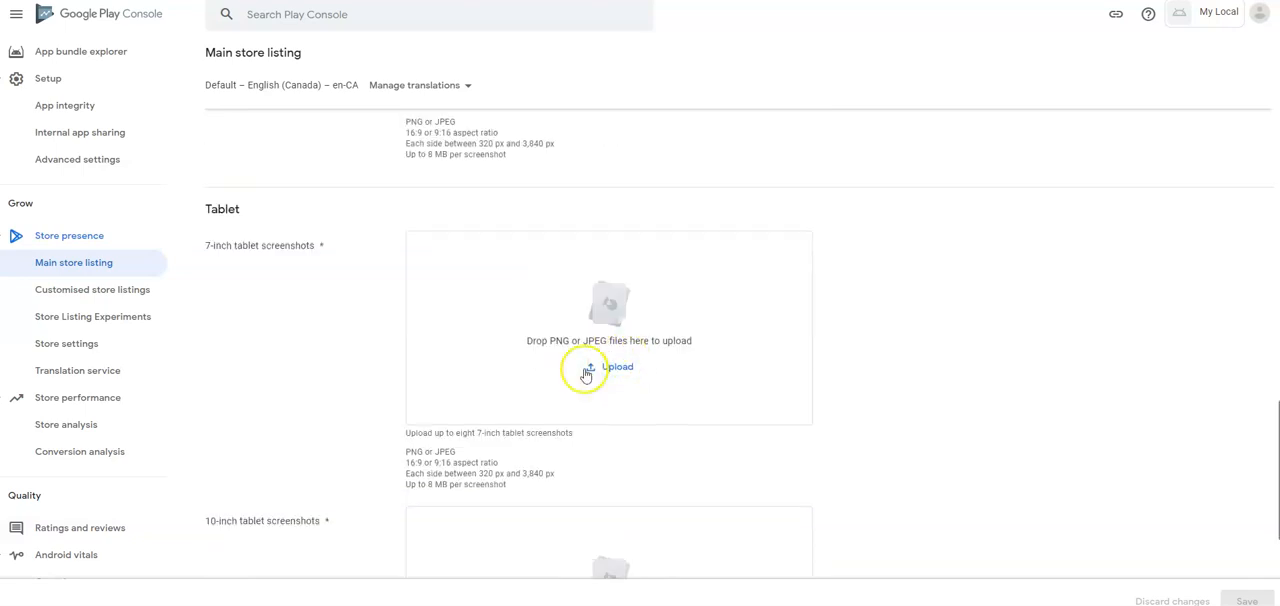
# - Reopen the draft production release for editing, take it to the review stage and expand its list of errors
pyautogui.scroll(3, 577, 375)
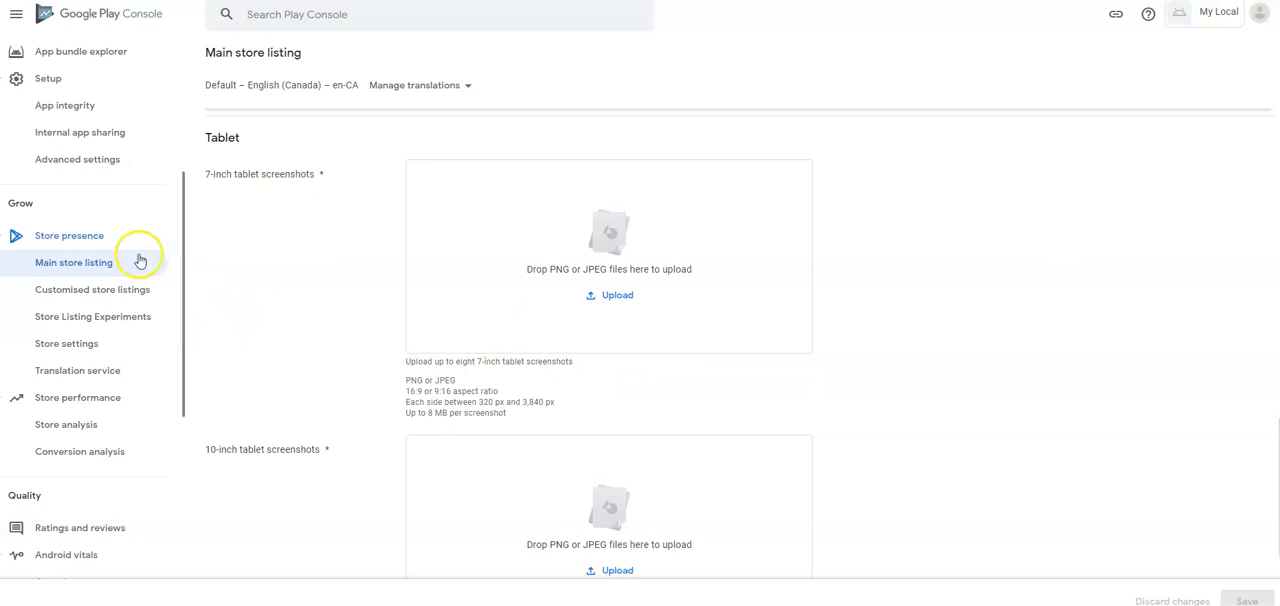
pyautogui.scroll(3, 72, 160)
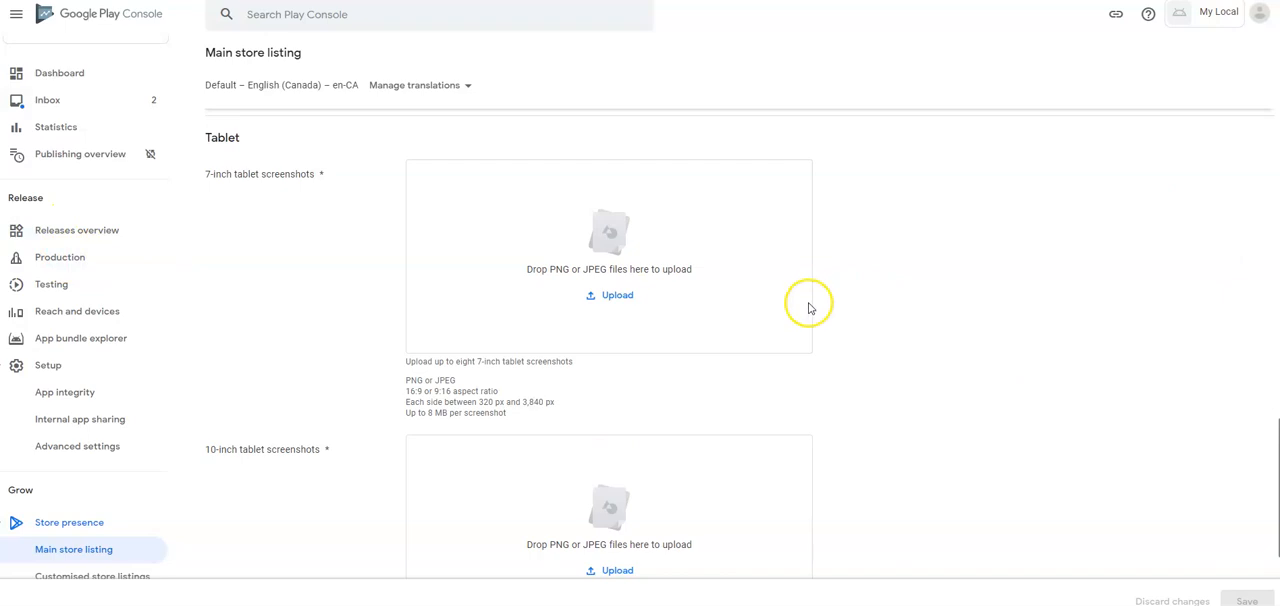
pyautogui.click(74, 262)
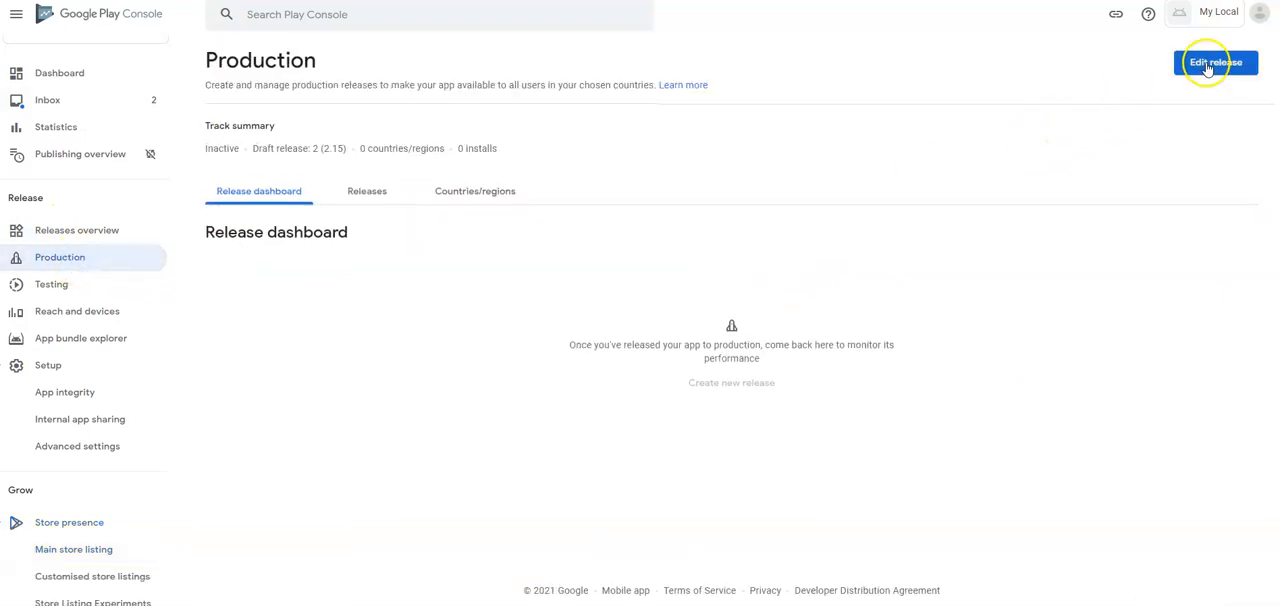
pyautogui.click(1208, 62)
pyautogui.scroll(-3, 1130, 470)
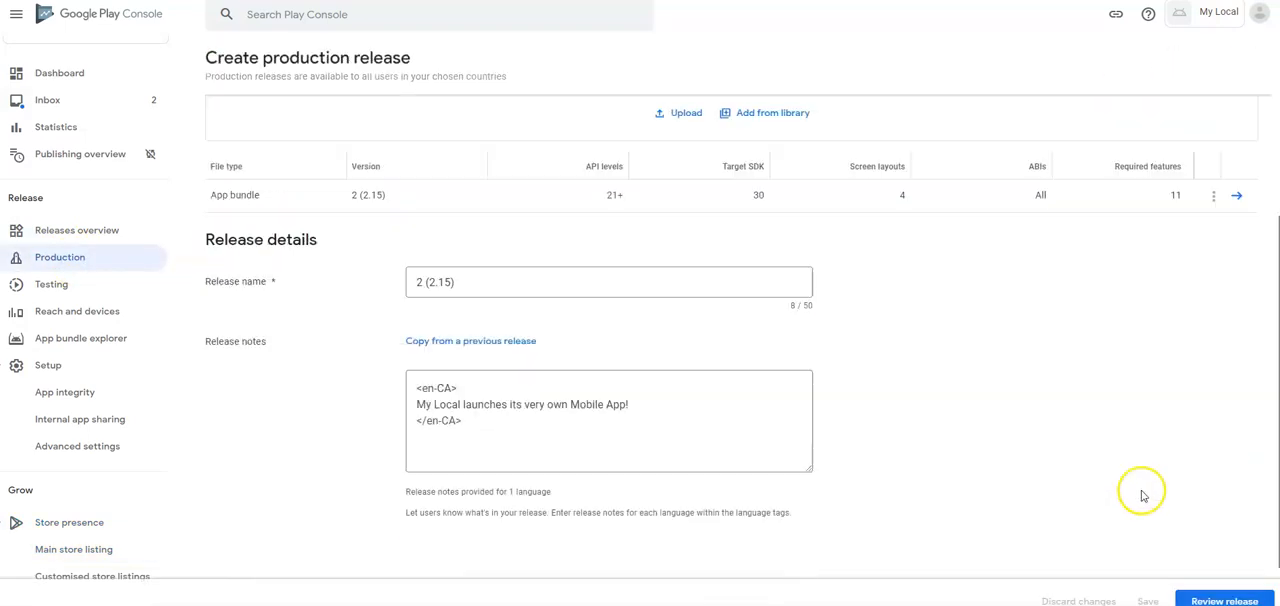
pyautogui.click(1207, 600)
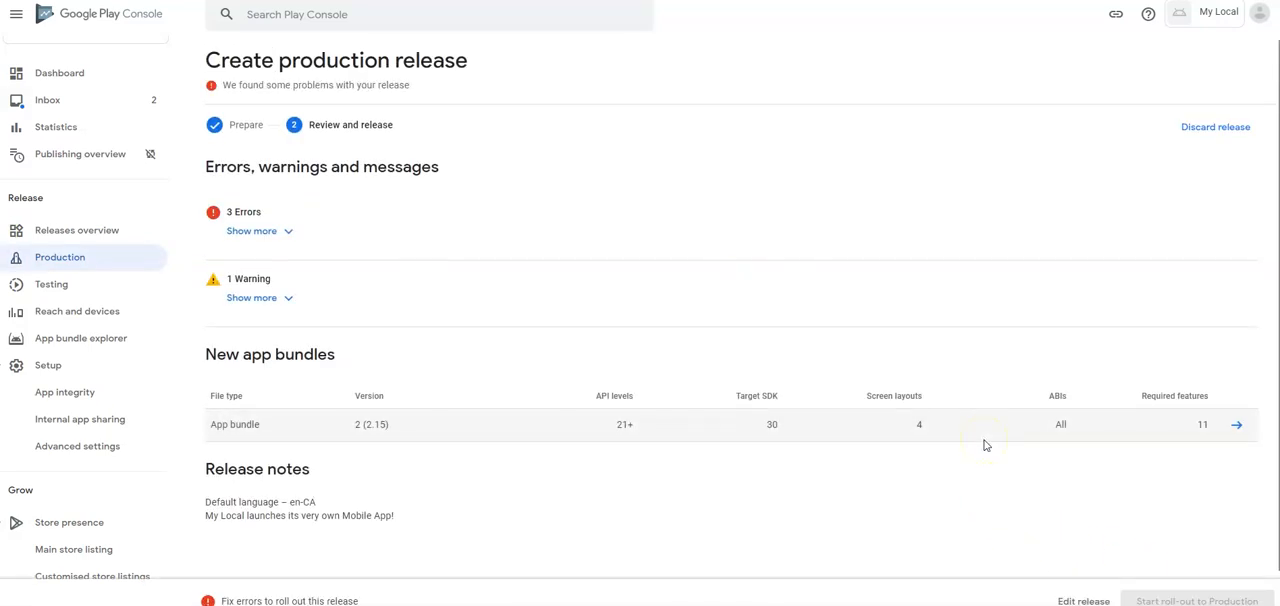
pyautogui.click(274, 232)
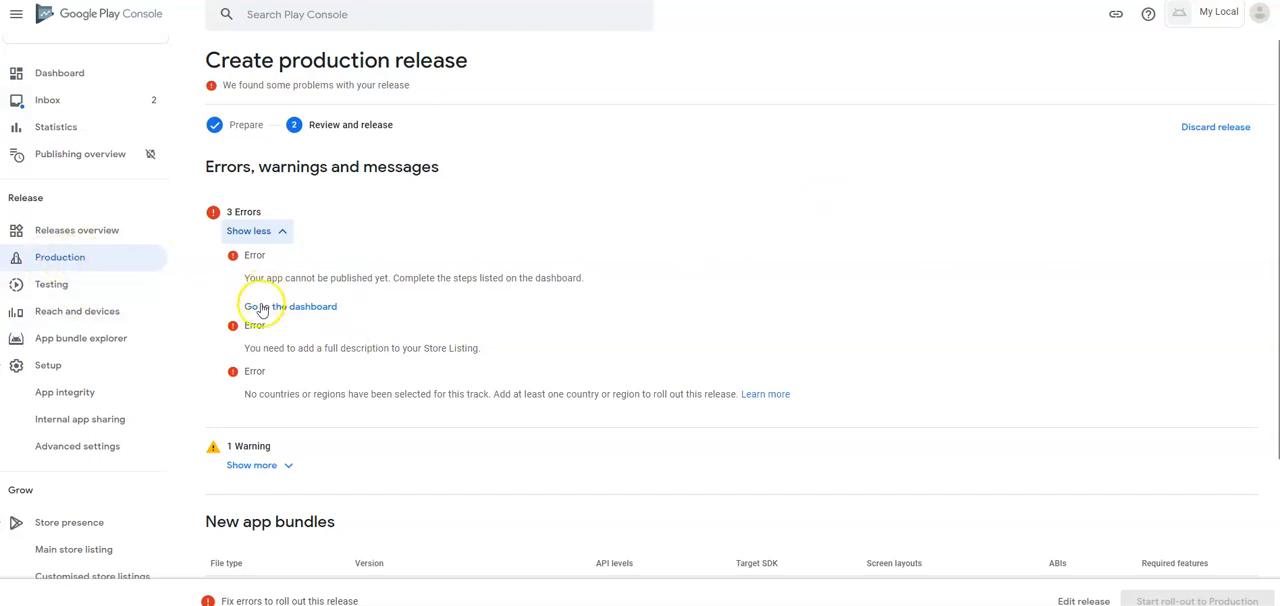
# - Add all available countries and regions, including Rest of World, to the production track and confirm the addition
pyautogui.click(59, 262)
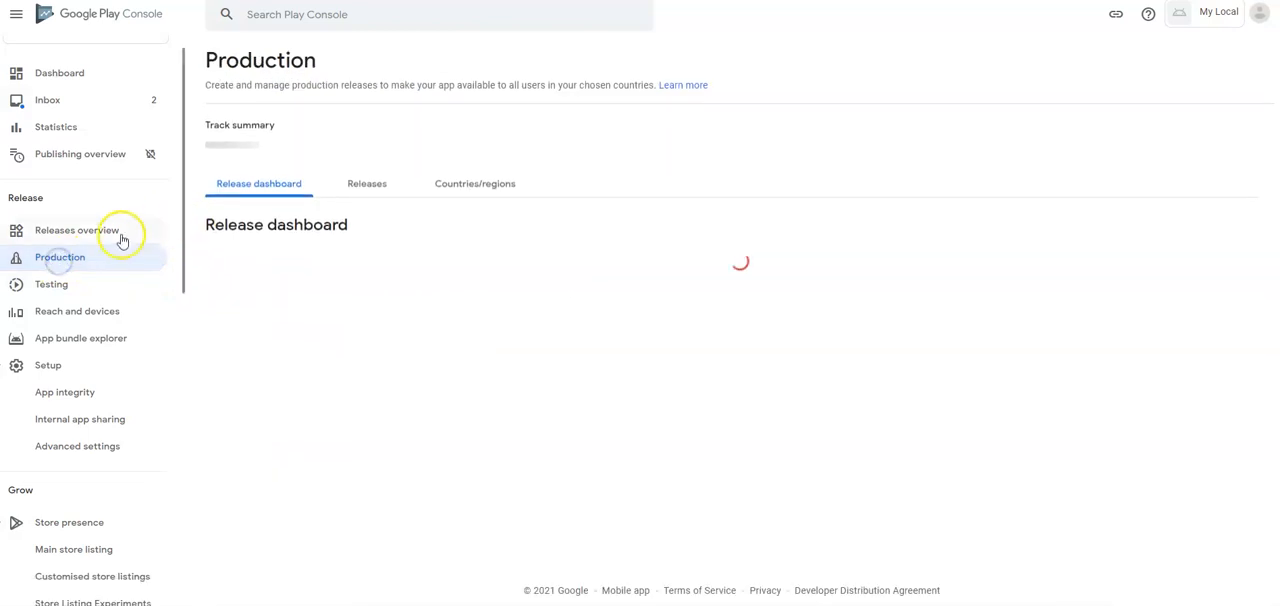
pyautogui.click(449, 191)
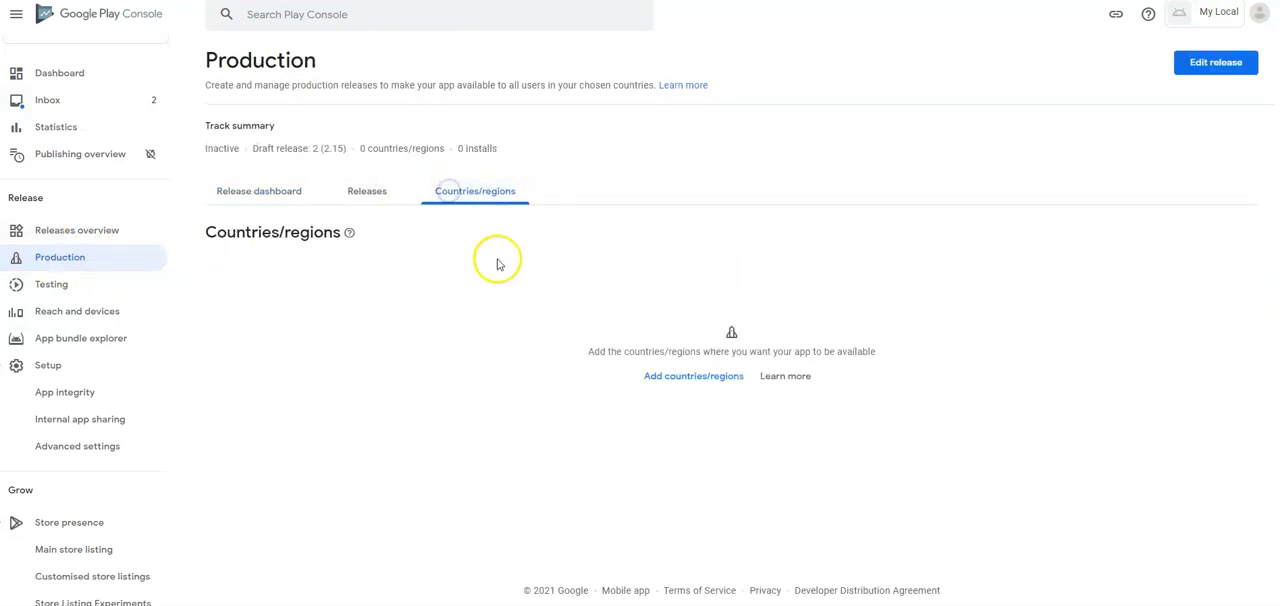
pyautogui.click(652, 376)
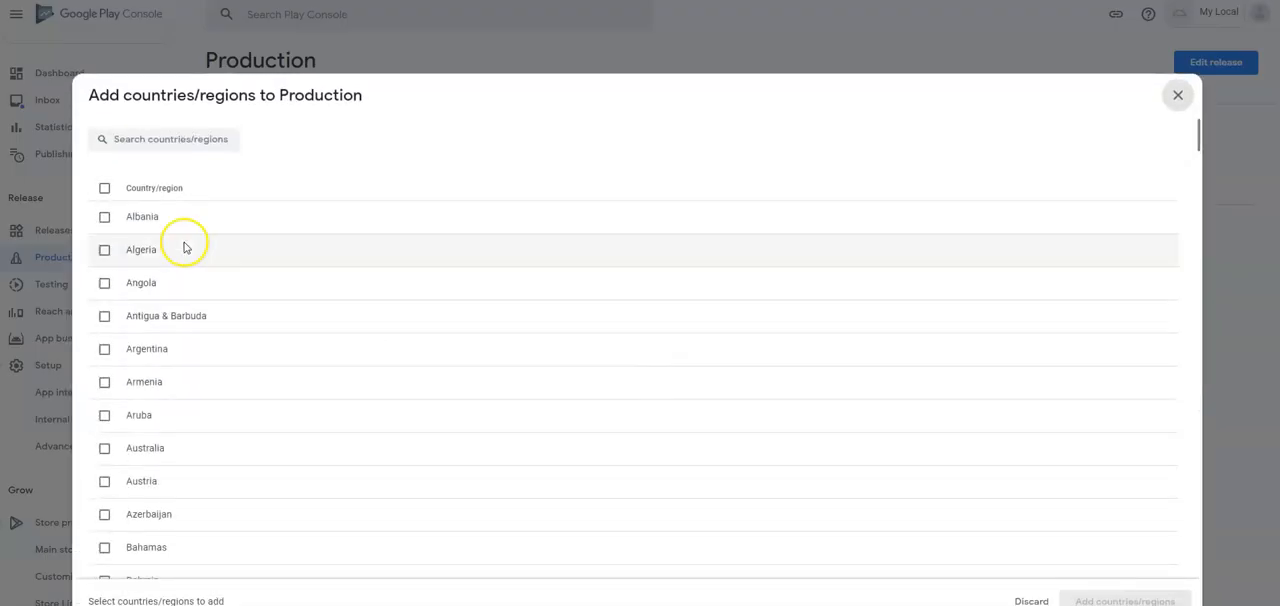
pyautogui.click(105, 188)
pyautogui.click(1075, 597)
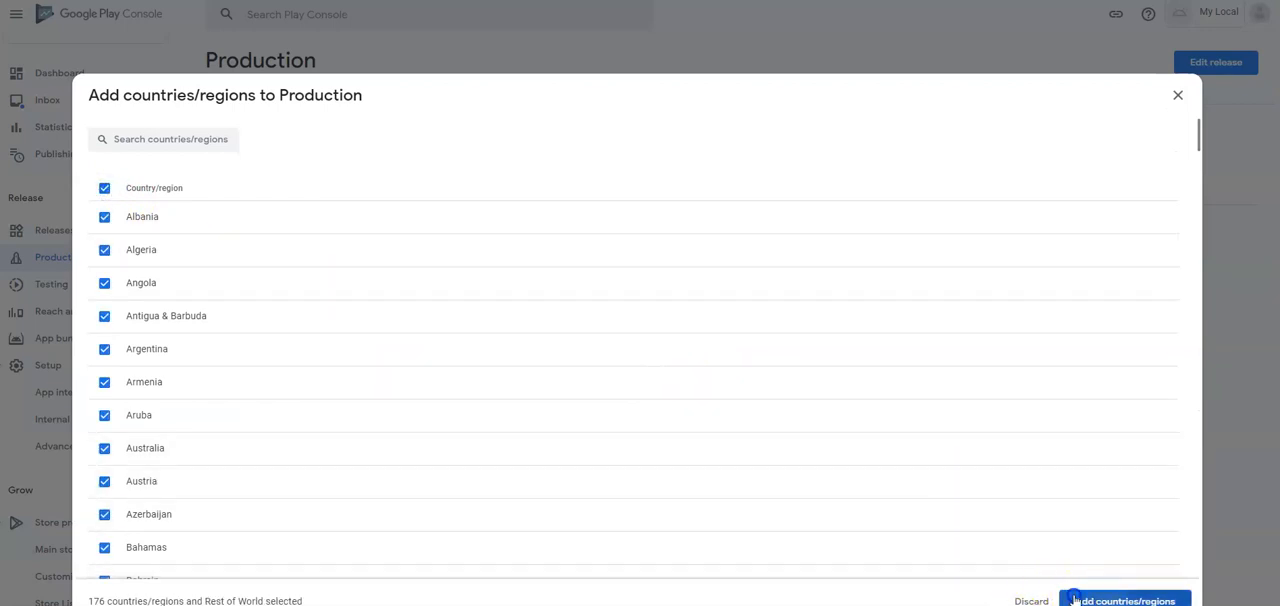
pyautogui.click(742, 339)
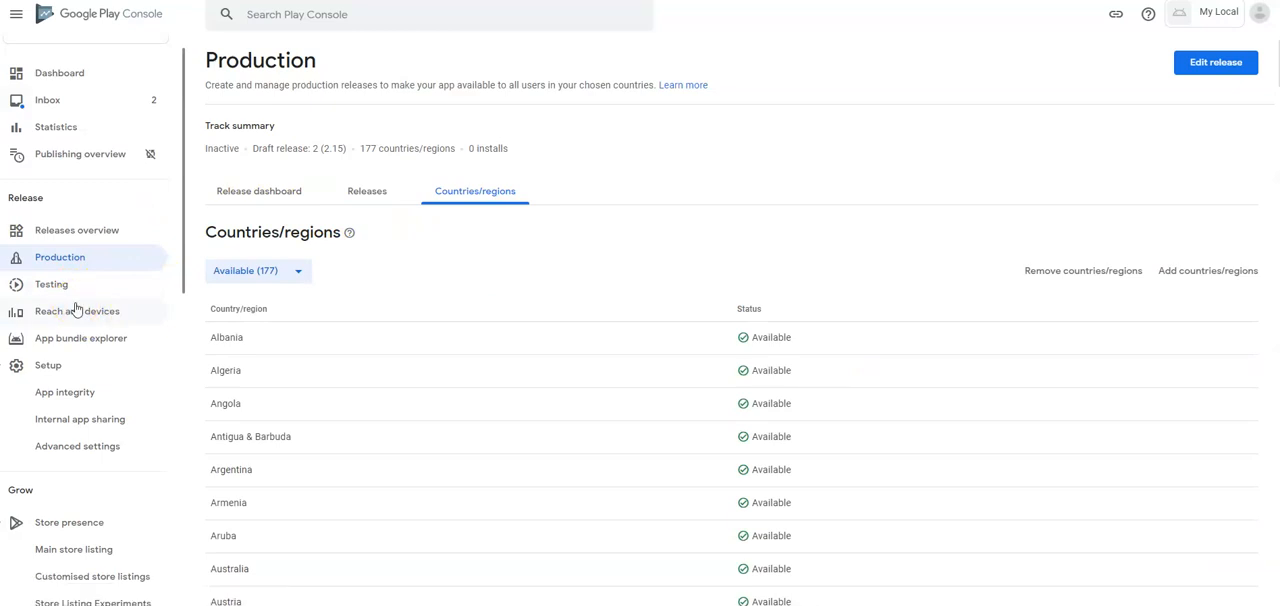
pyautogui.scroll(-3, 72, 365)
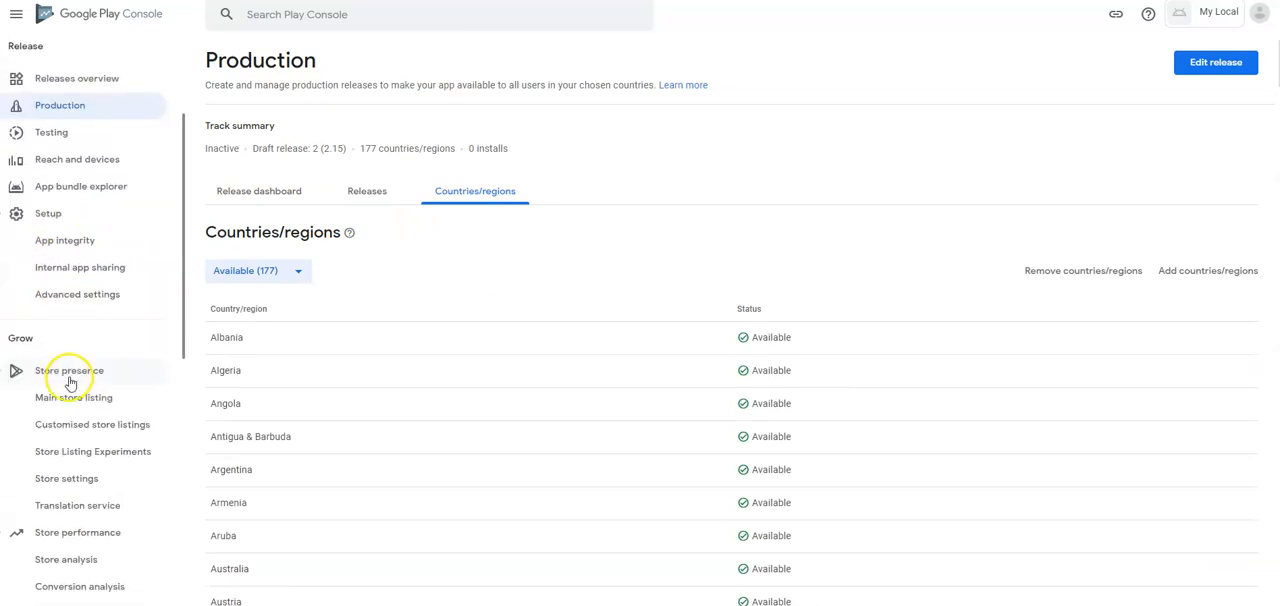
pyautogui.scroll(3, 115, 385)
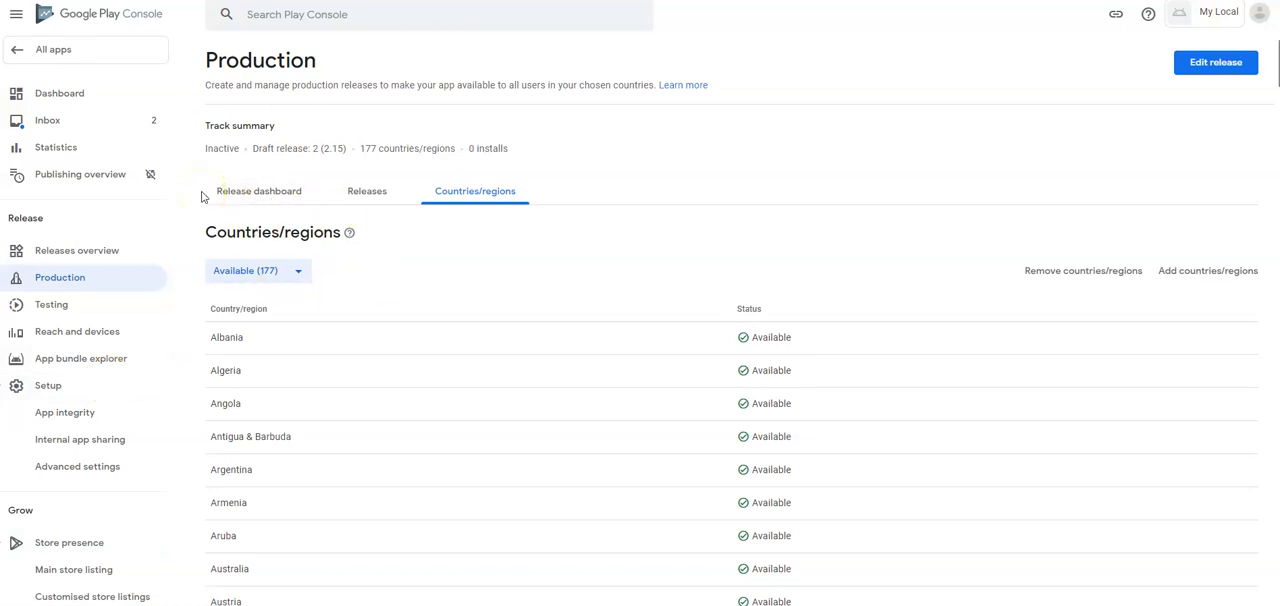
pyautogui.scroll(-4, 80, 326)
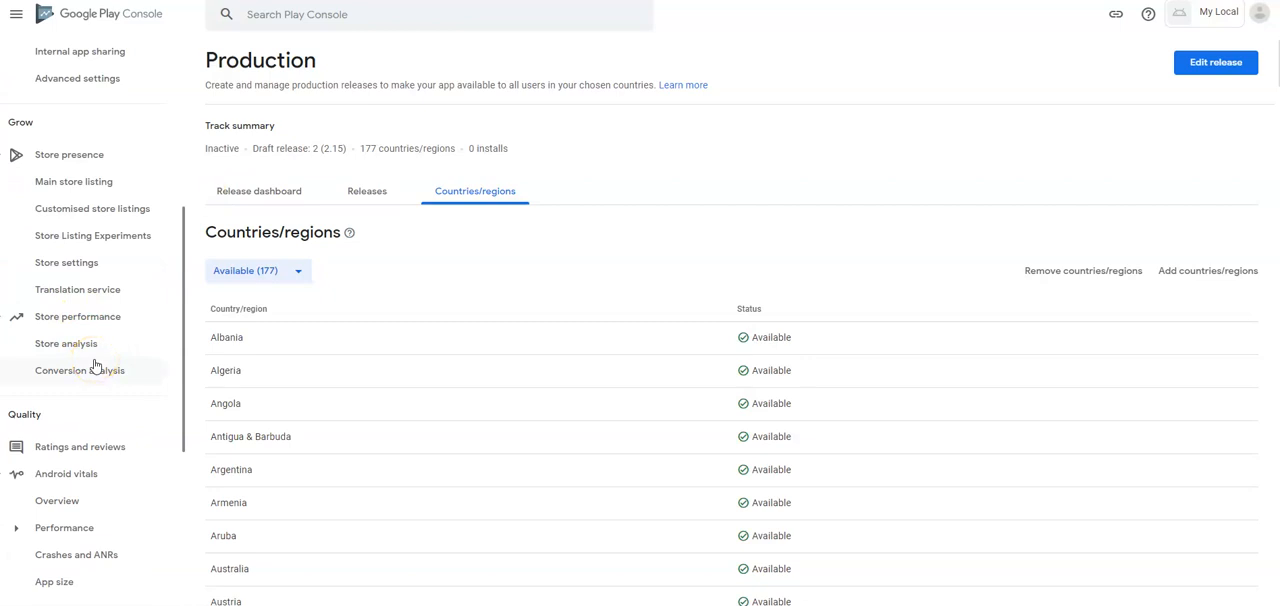
pyautogui.click(120, 356)
pyautogui.scroll(-3, 120, 360)
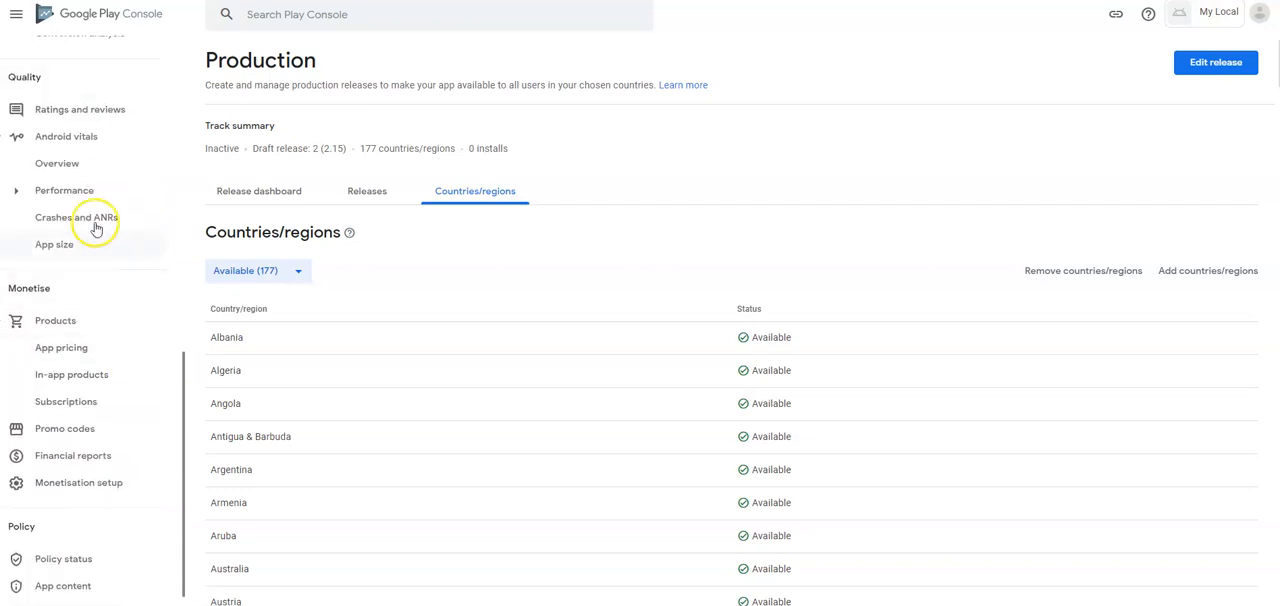